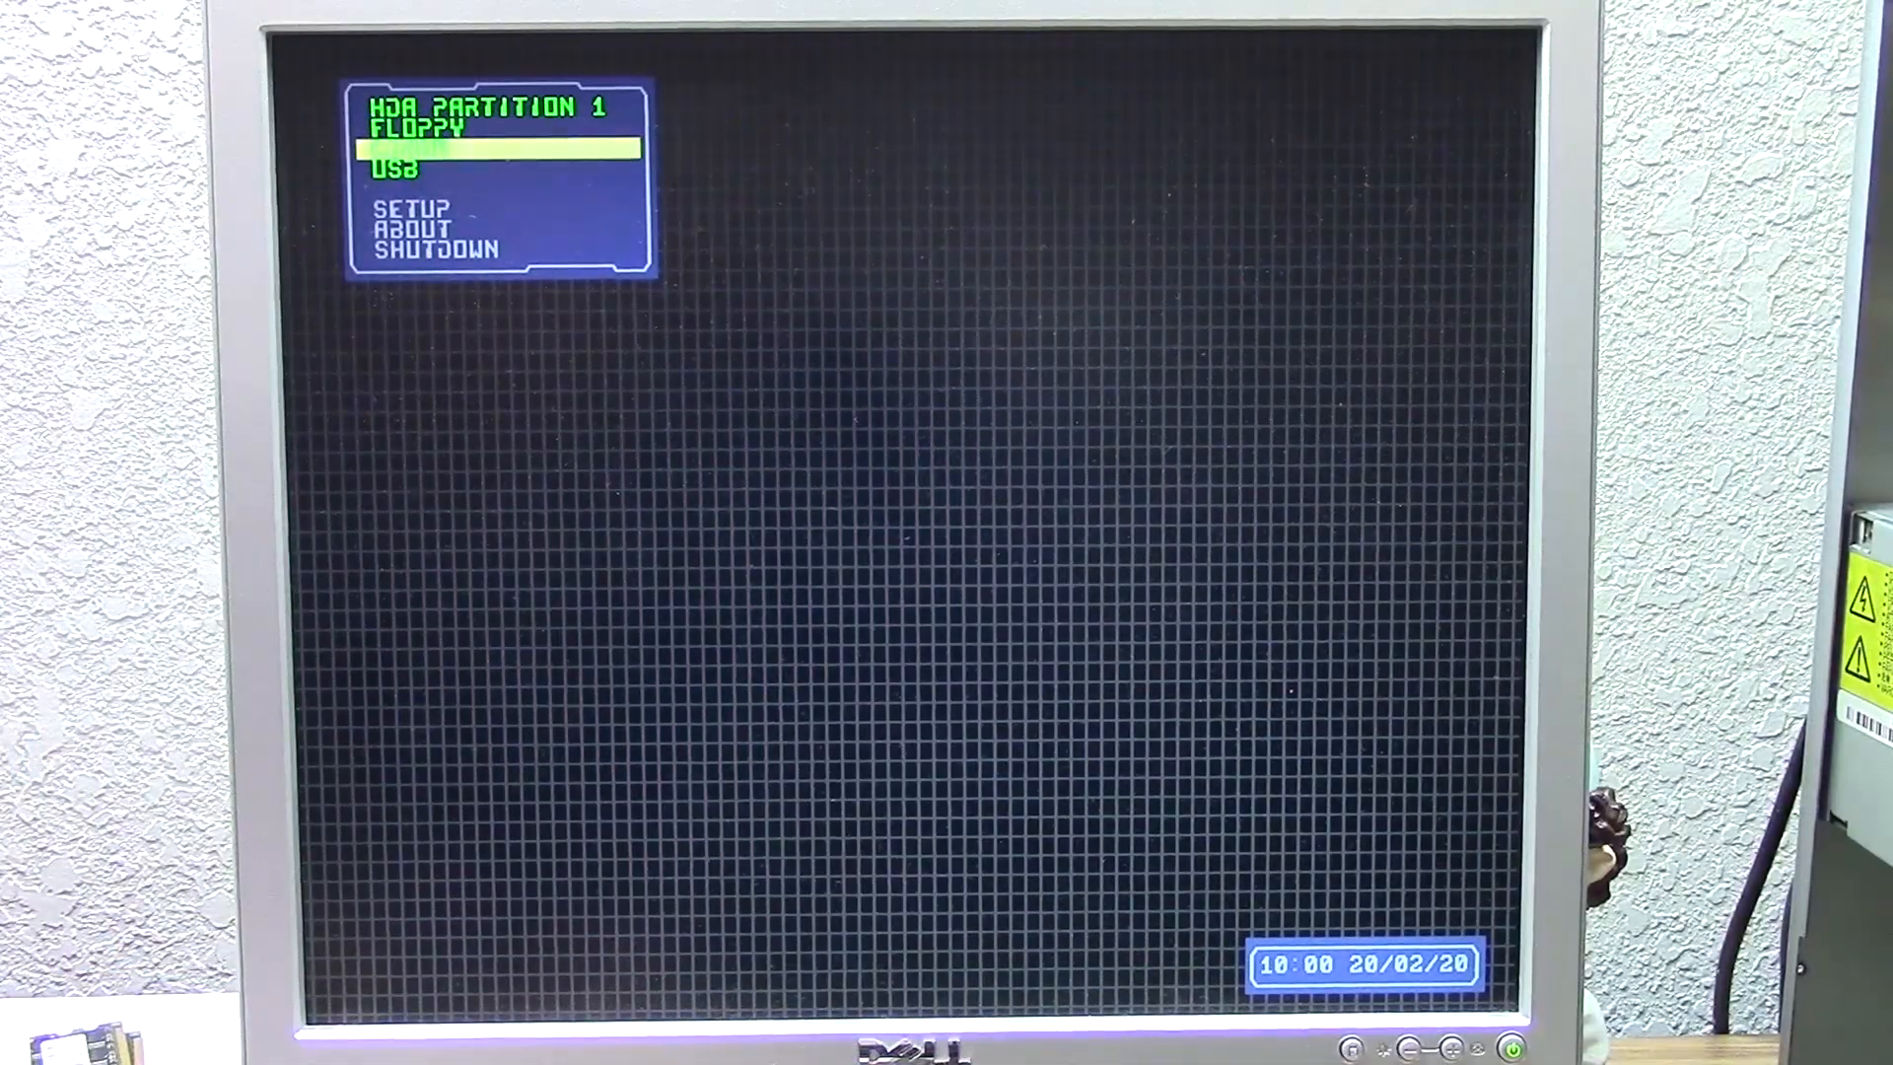
- Highlight USB as the boot source in the Plop boot menu
key(Down)
- Boot from USB into Vista and return to the Computer overview in Explorer
key(Return)
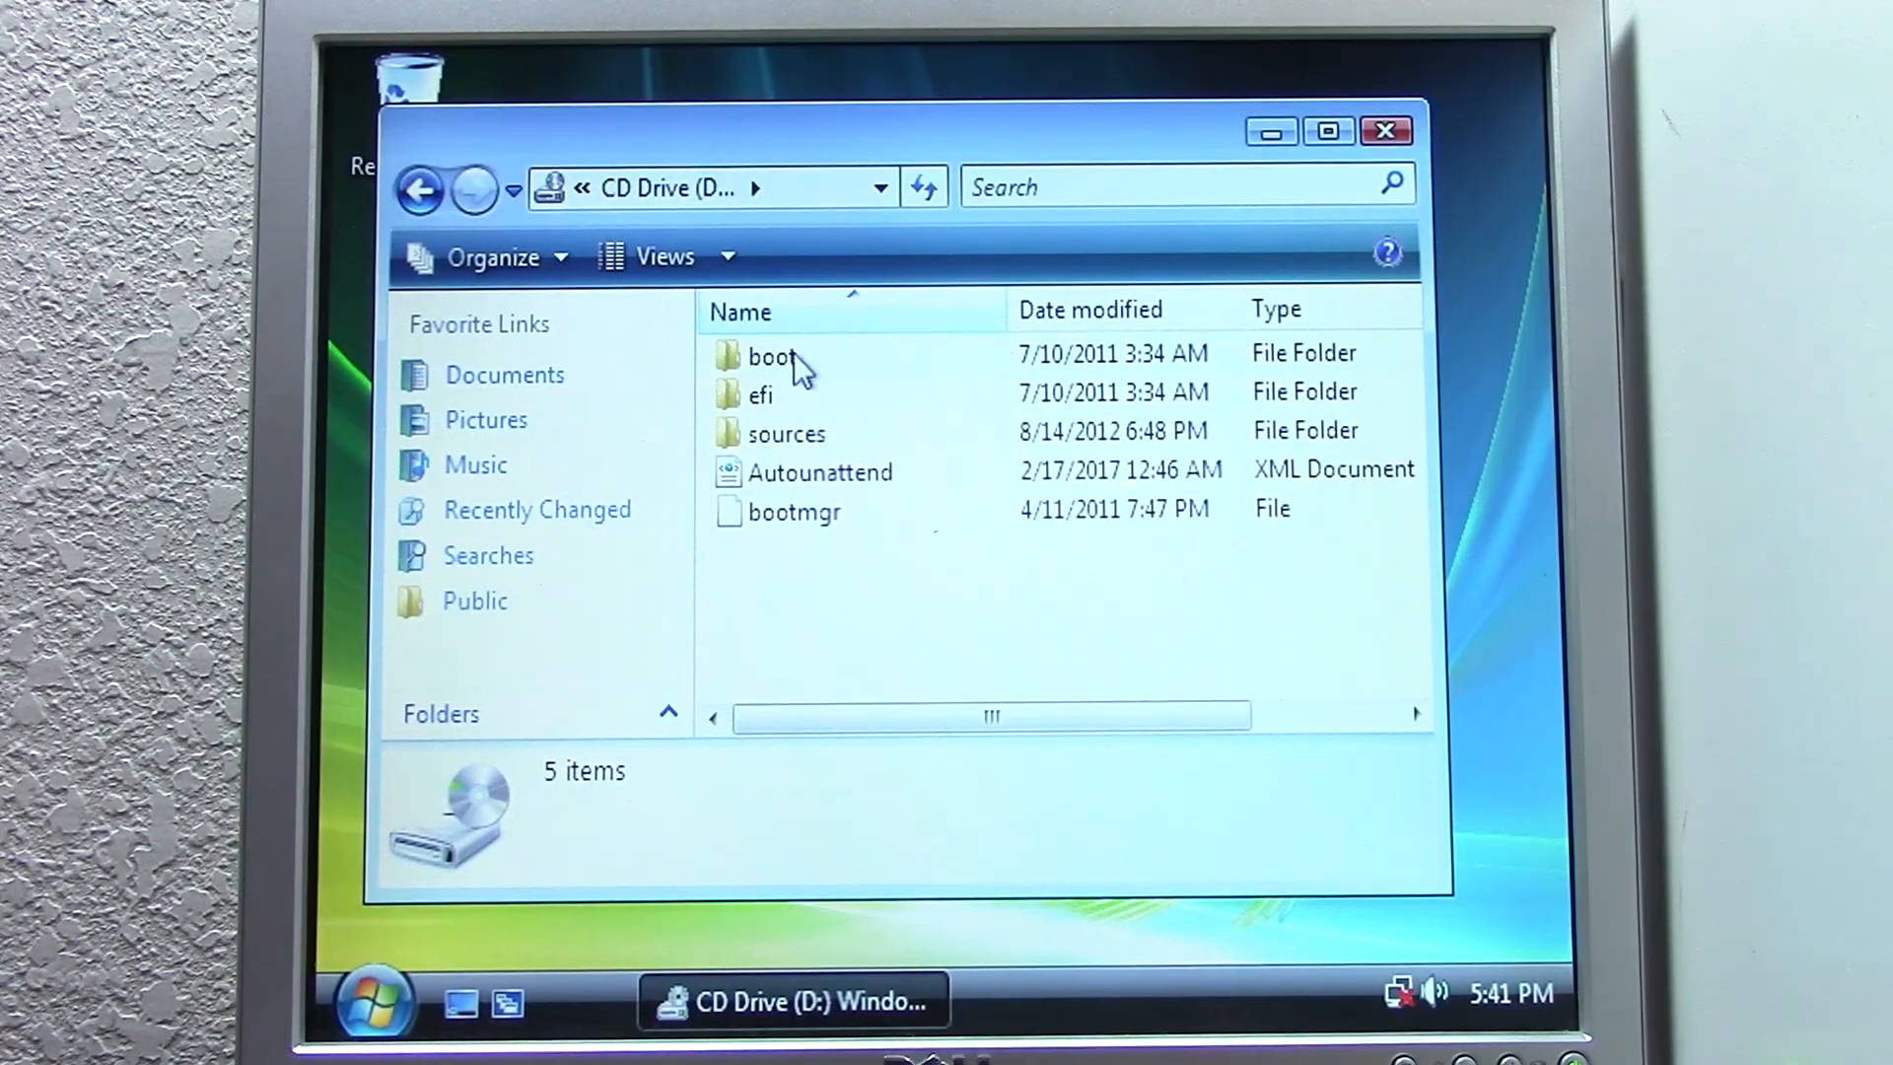
click(422, 190)
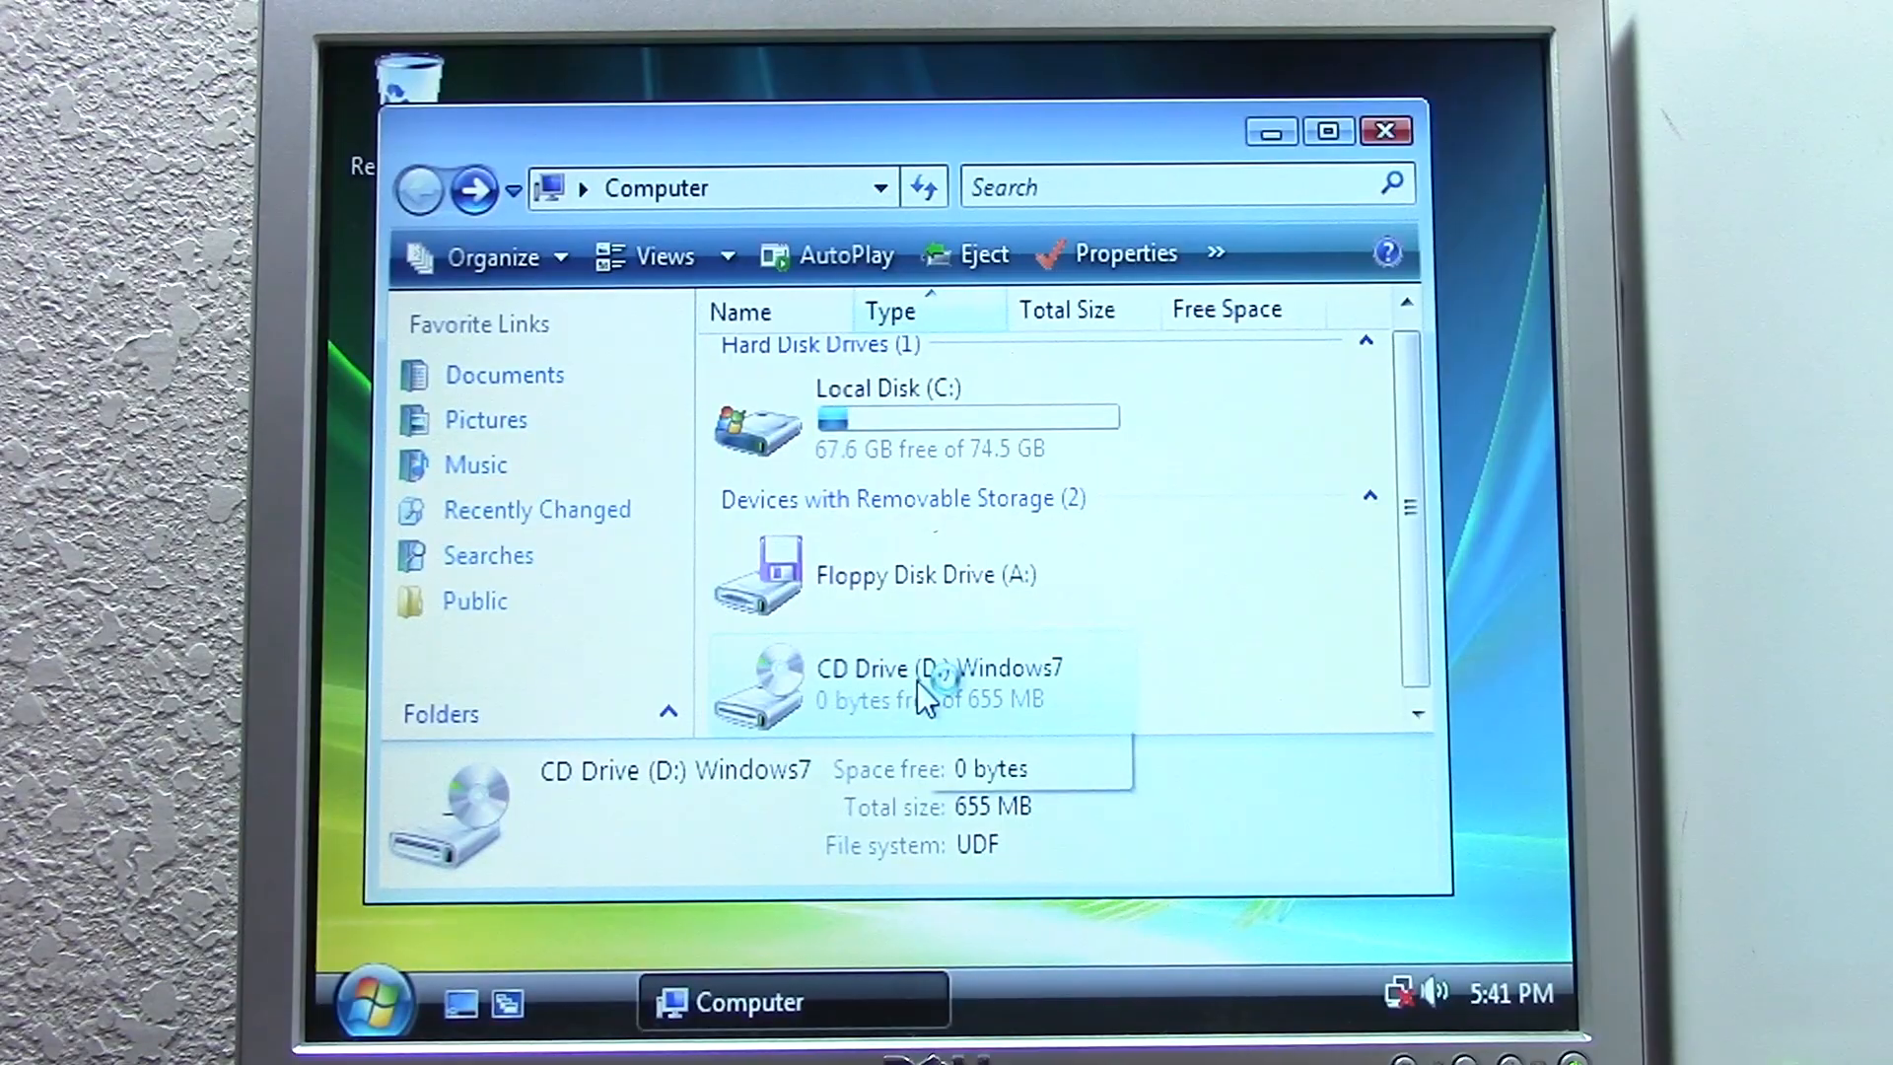
mouse_move(932, 683)
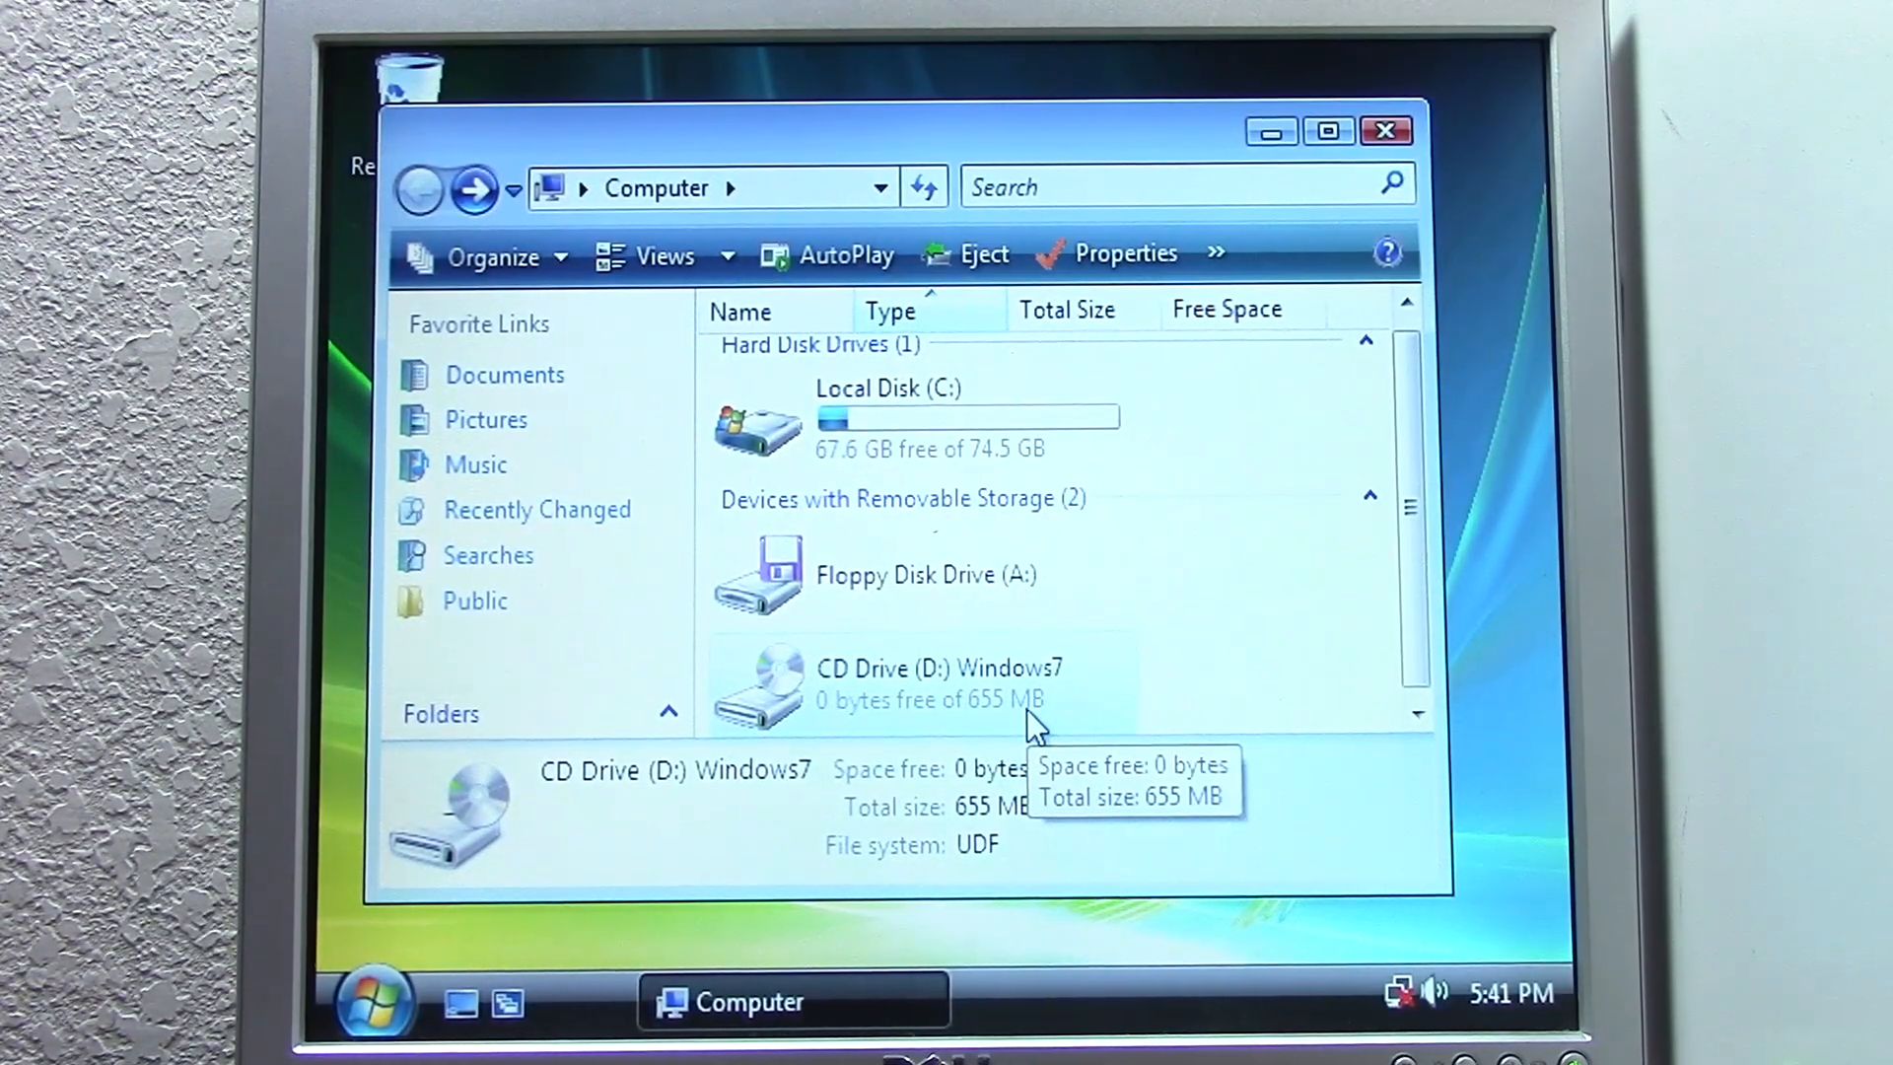
- Show the PC's processor and 512 MB memory details, then bring up the Start menu
click(1246, 639)
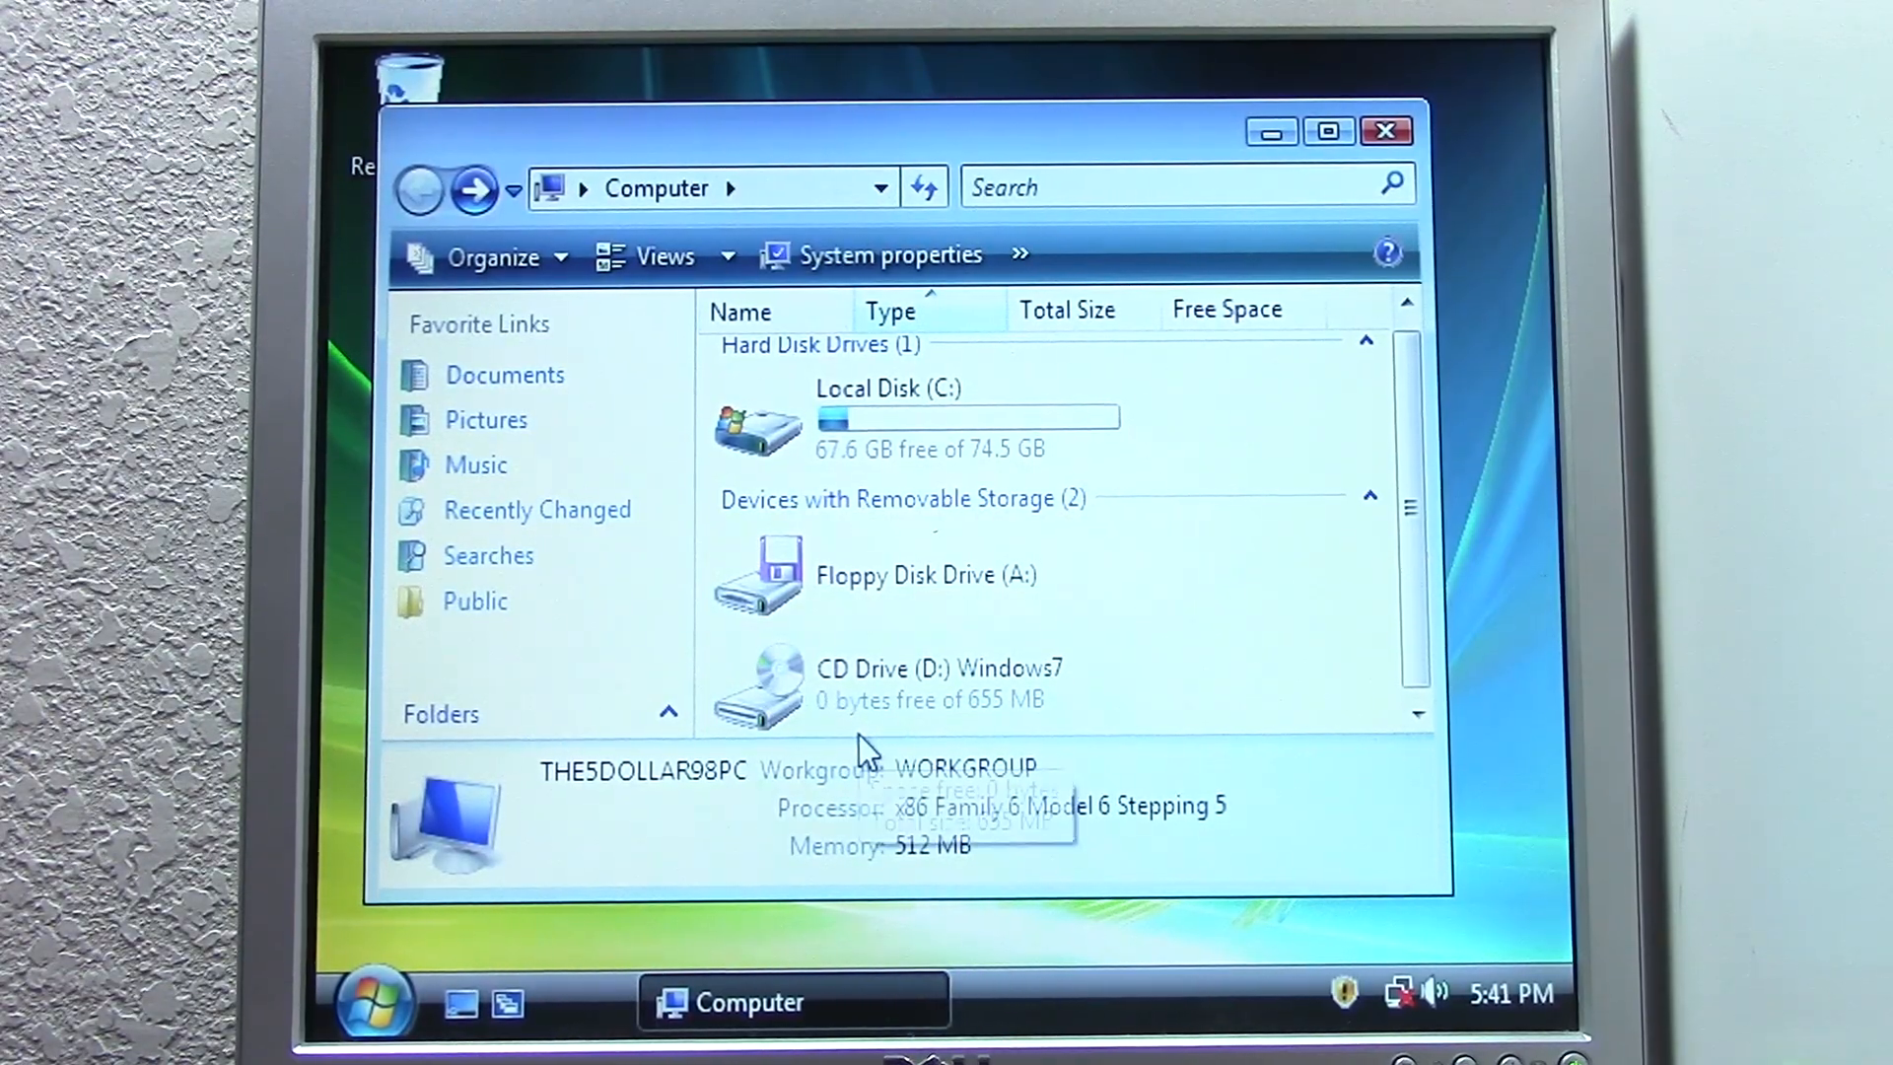
click(373, 1004)
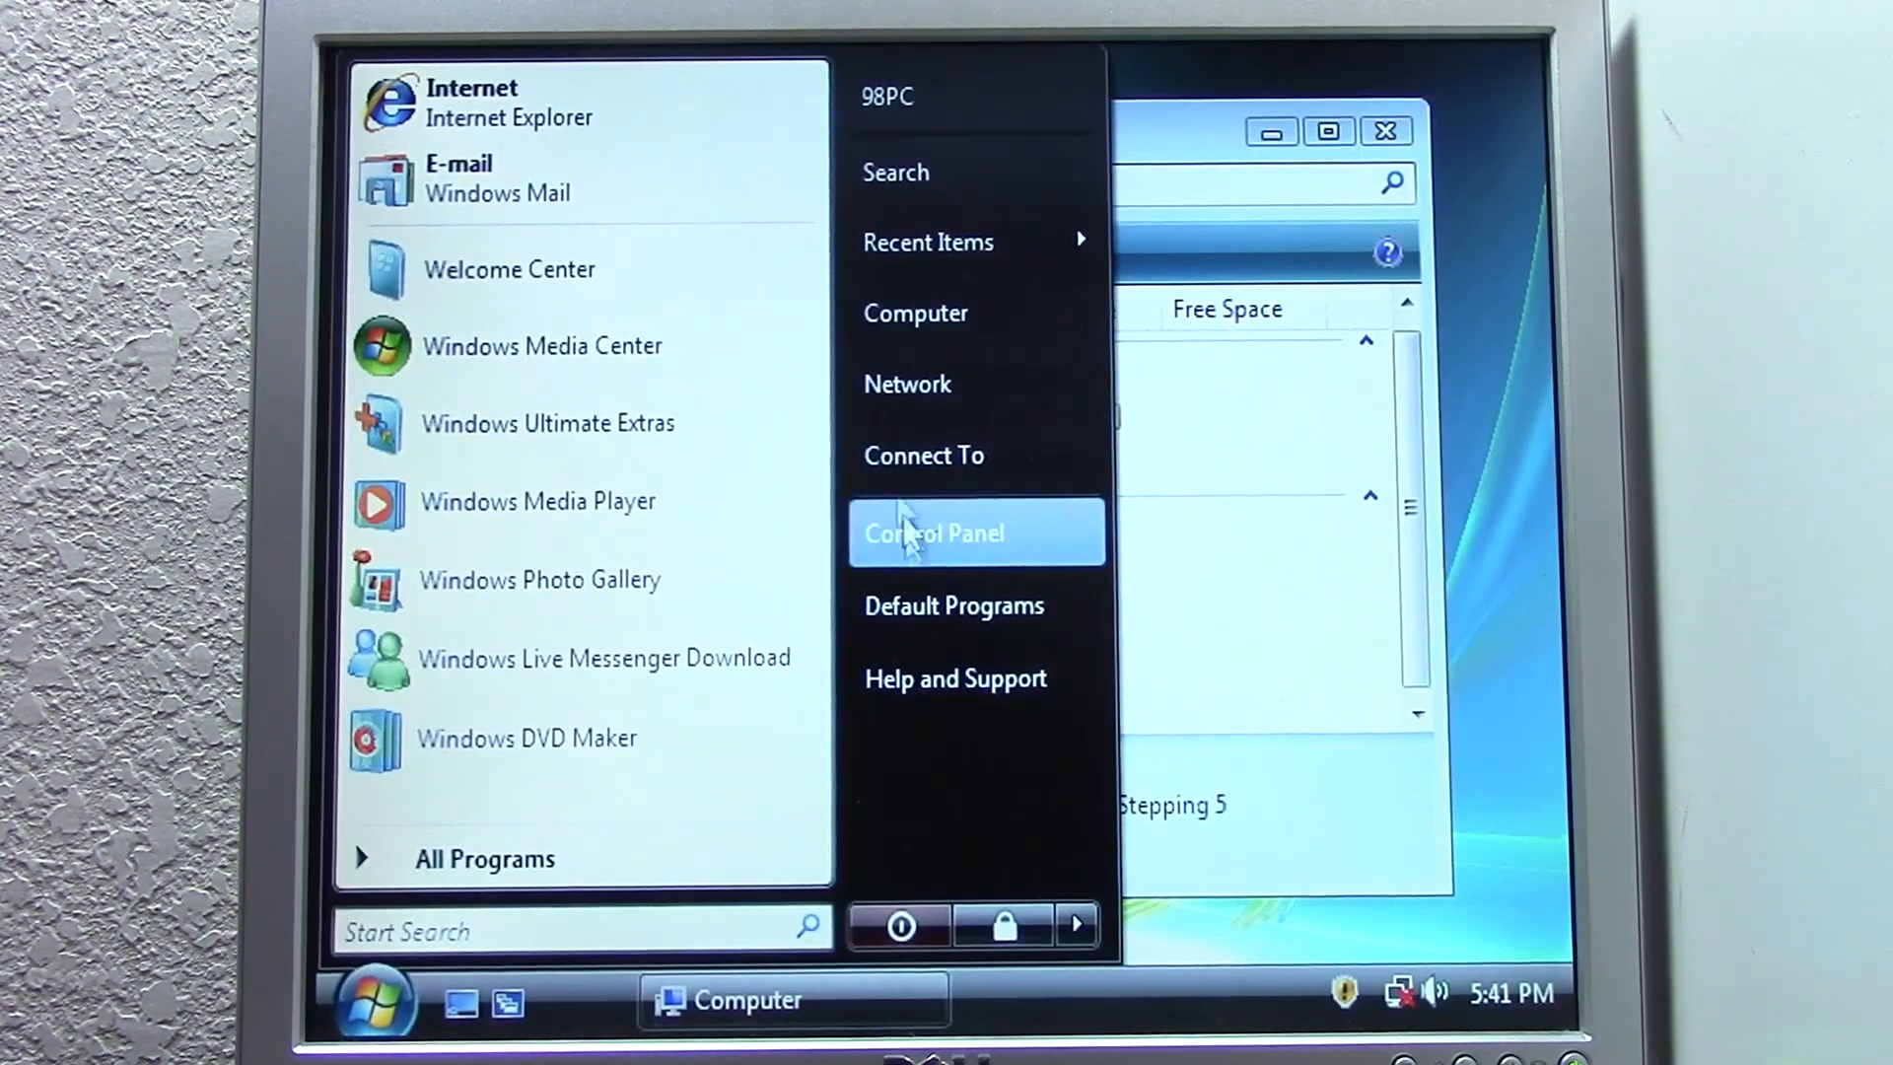
- Launch Computer Management via Manage on Computer, approving the UAC prompt
right_click(924, 314)
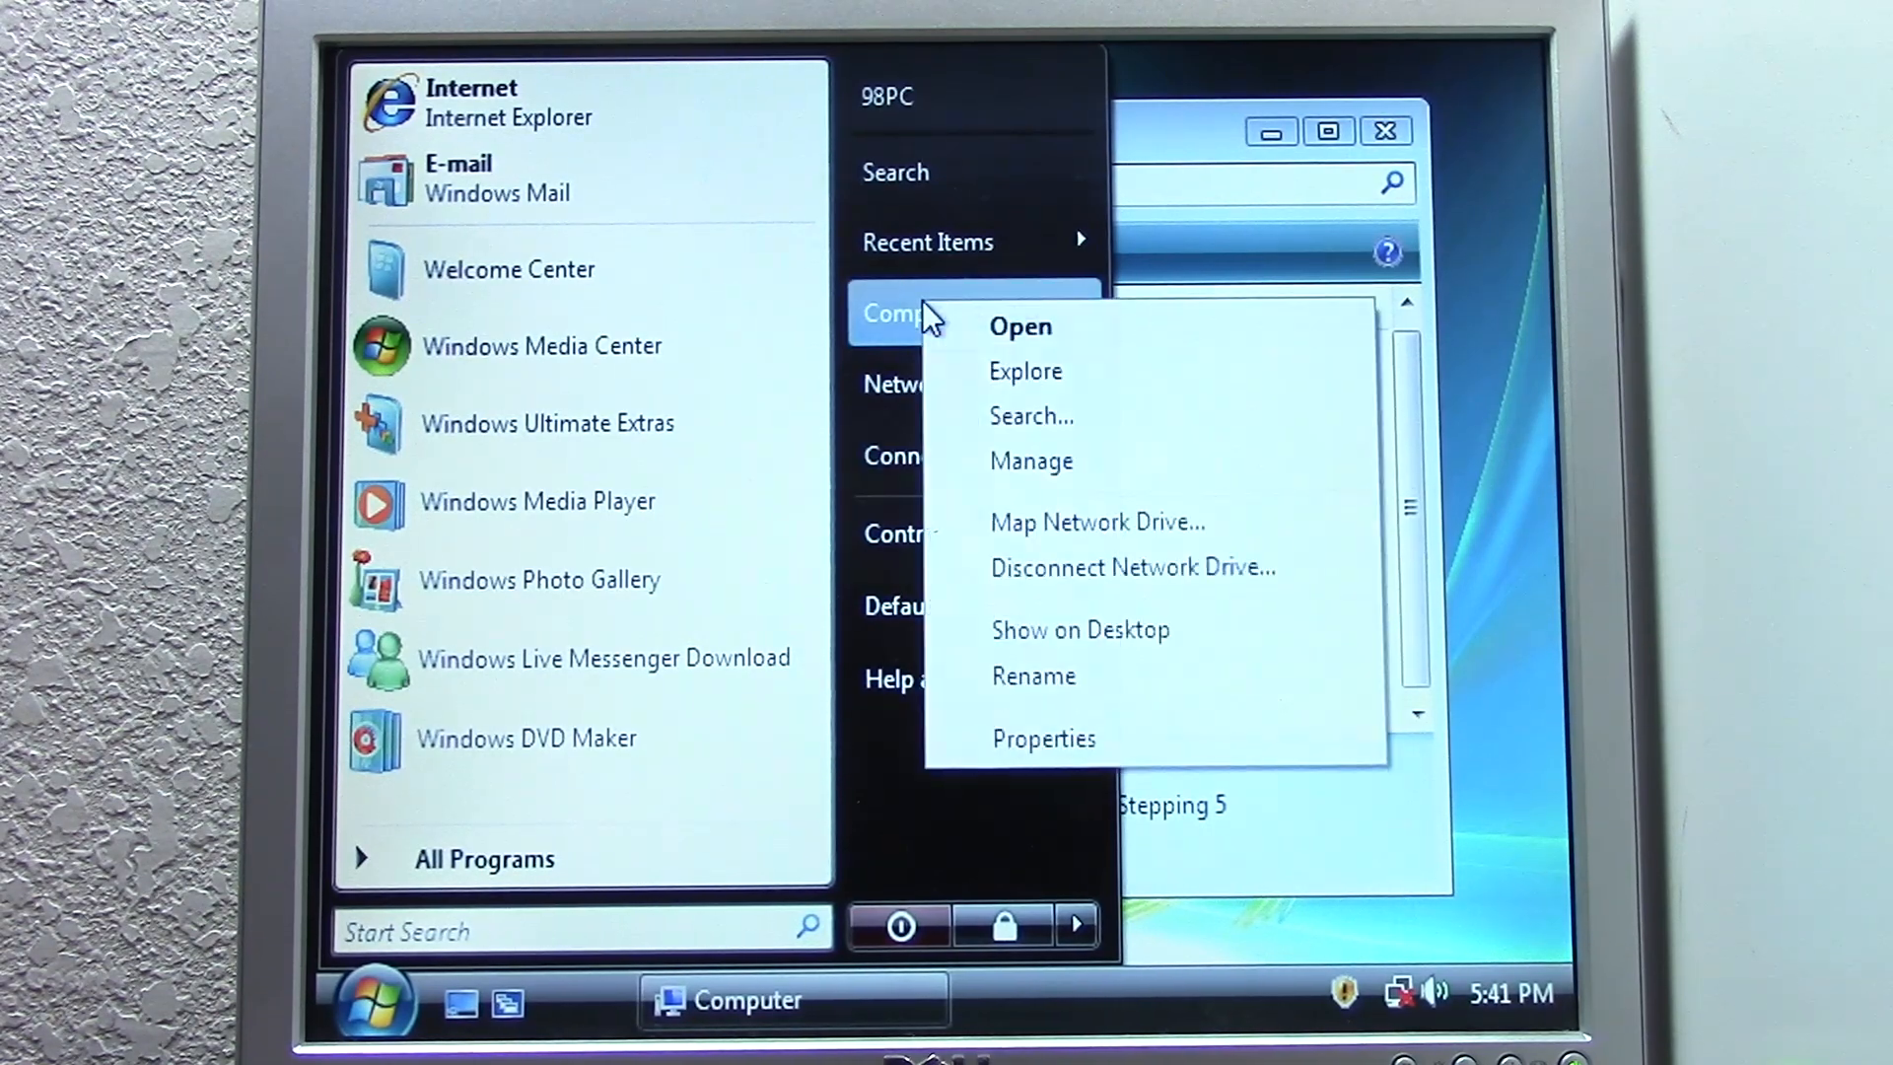
click(1031, 459)
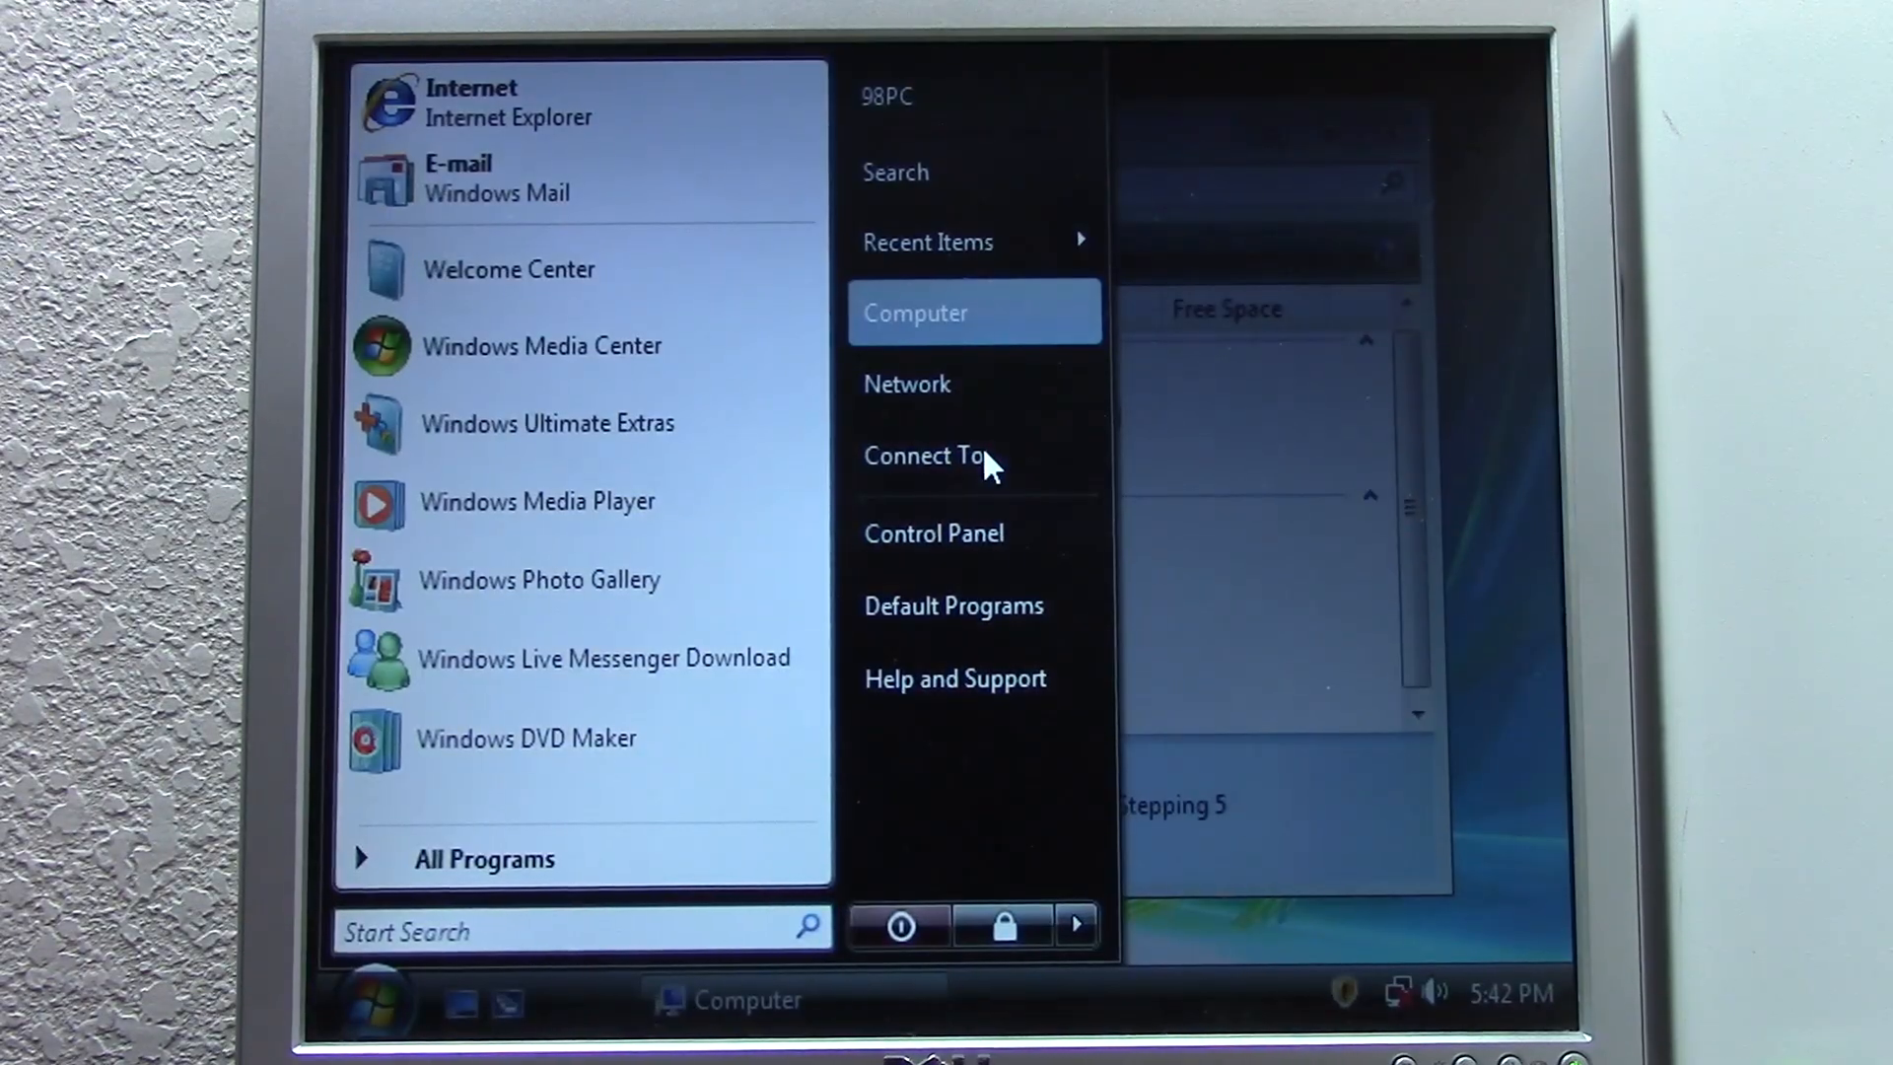
click(1102, 524)
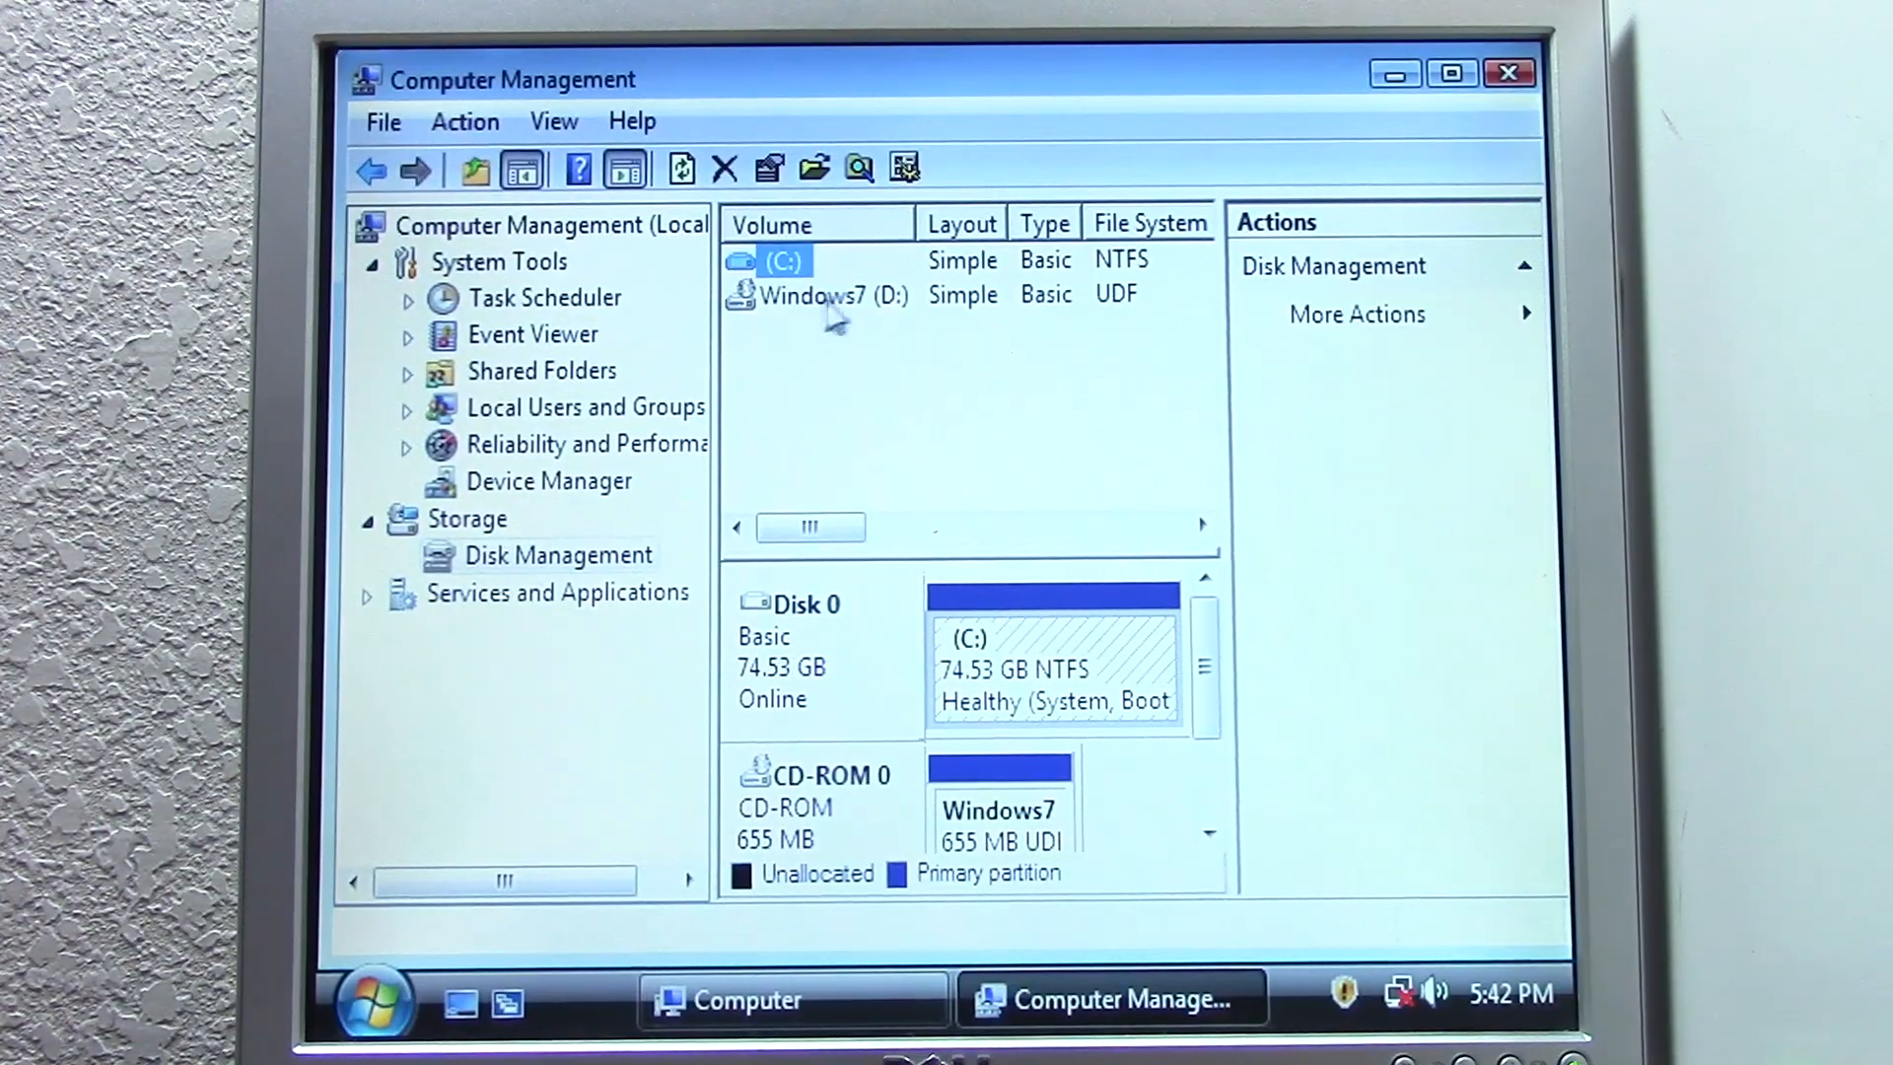
- Shrink drive C: by the maximum 38106 MB, leaving about 37 GB unallocated on Disk 0
right_click(824, 290)
click(760, 248)
right_click(761, 250)
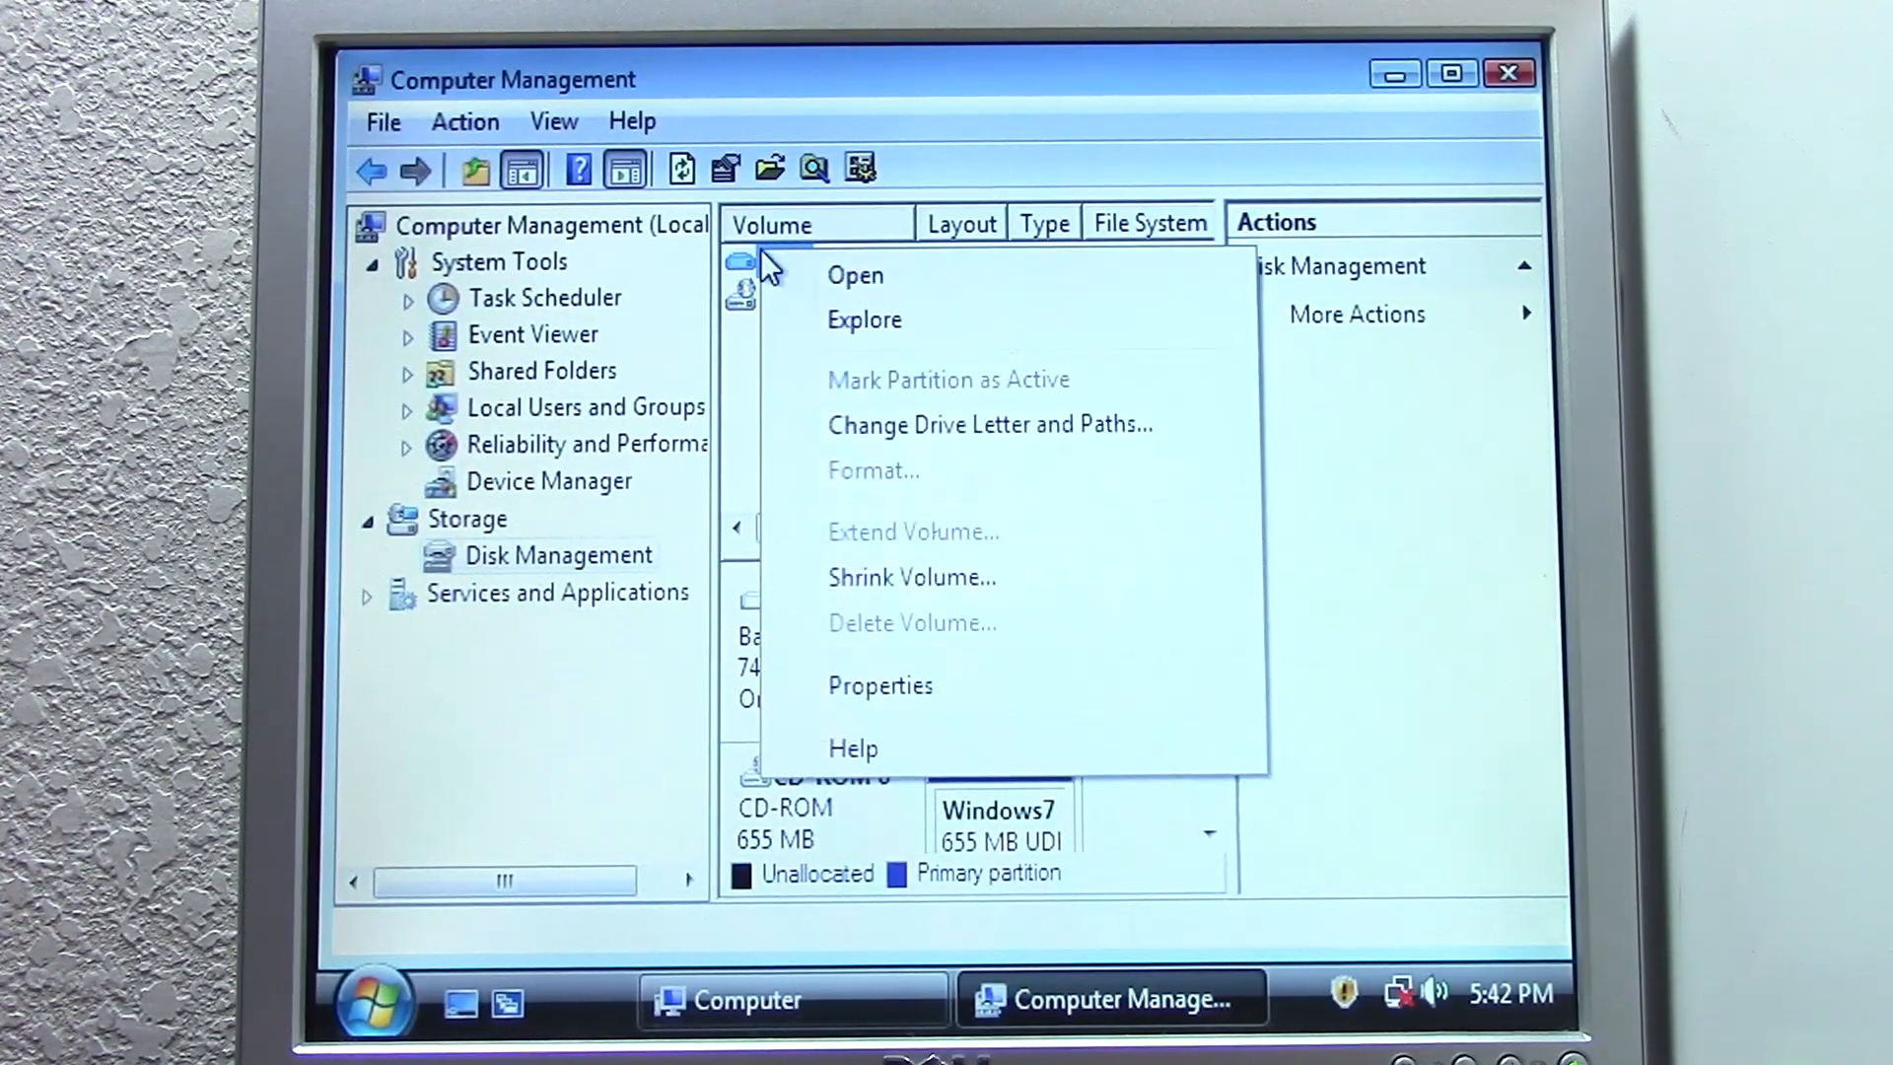
click(913, 578)
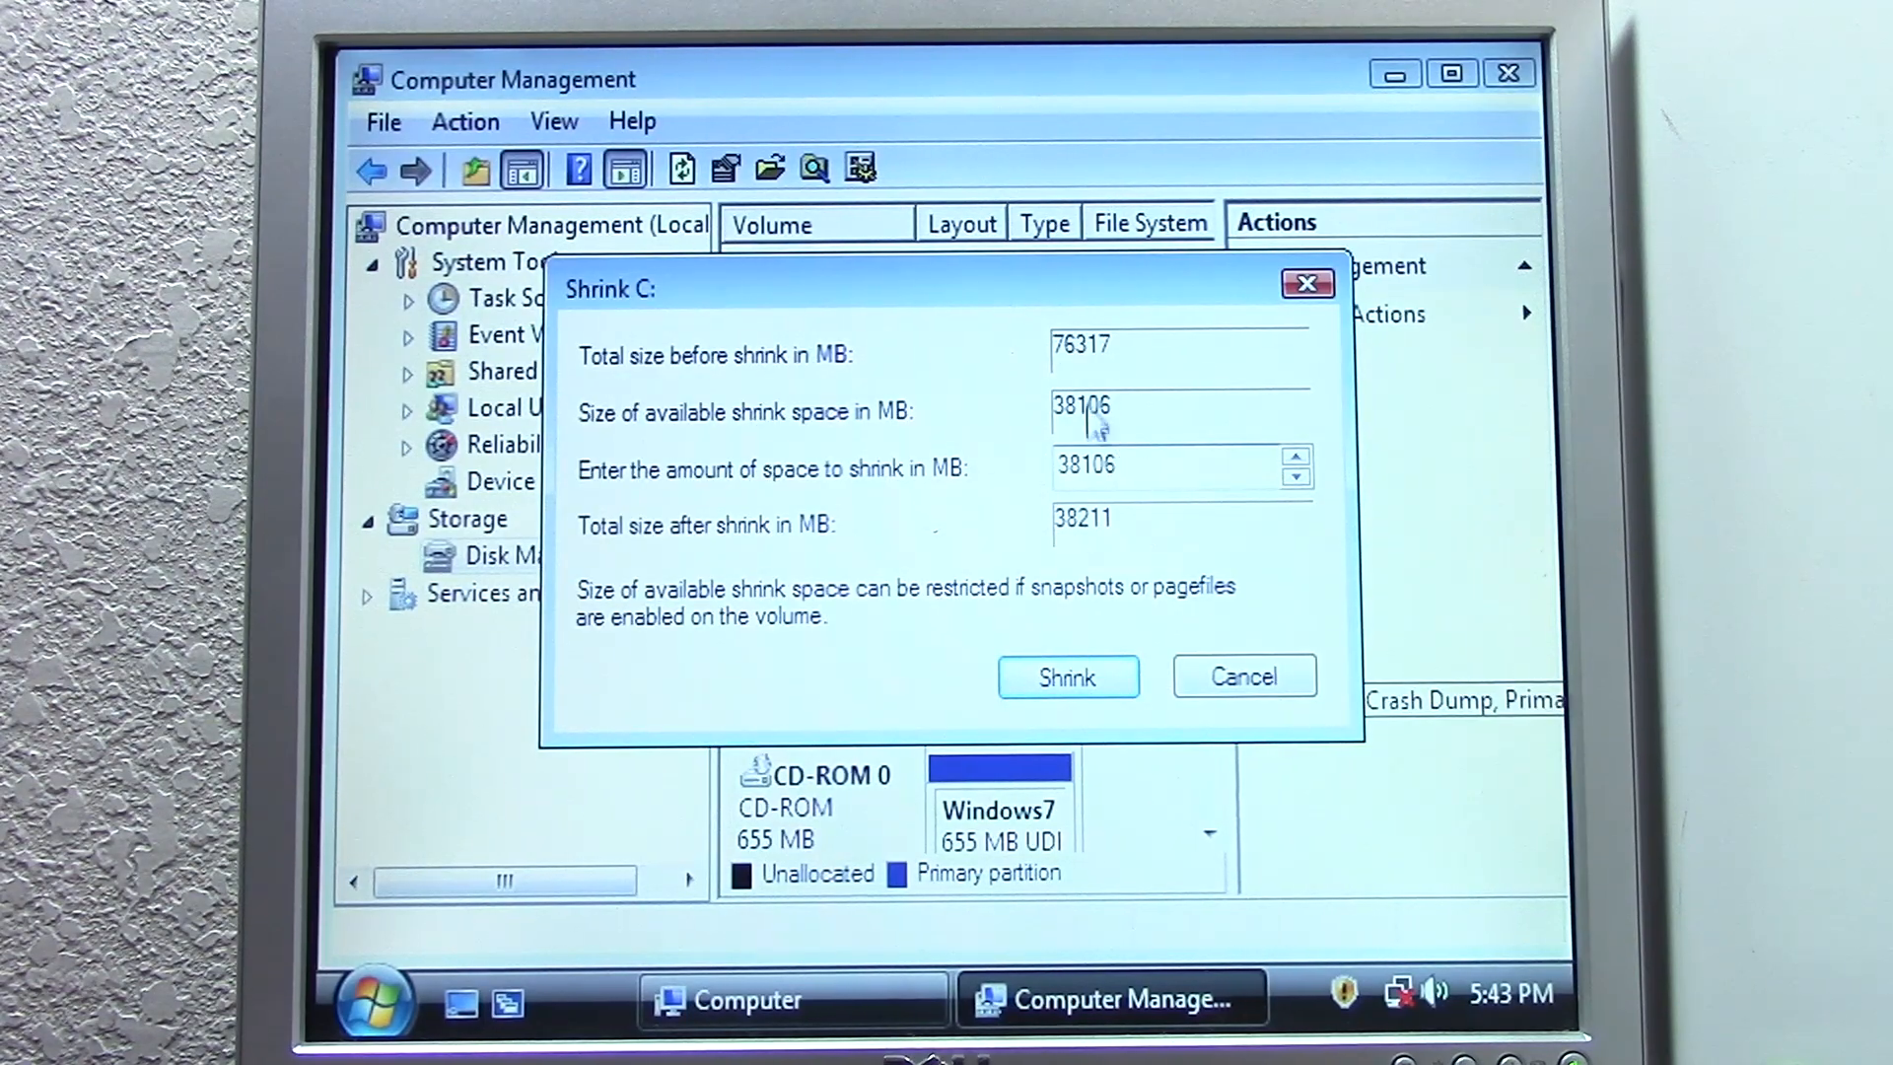
click(1066, 676)
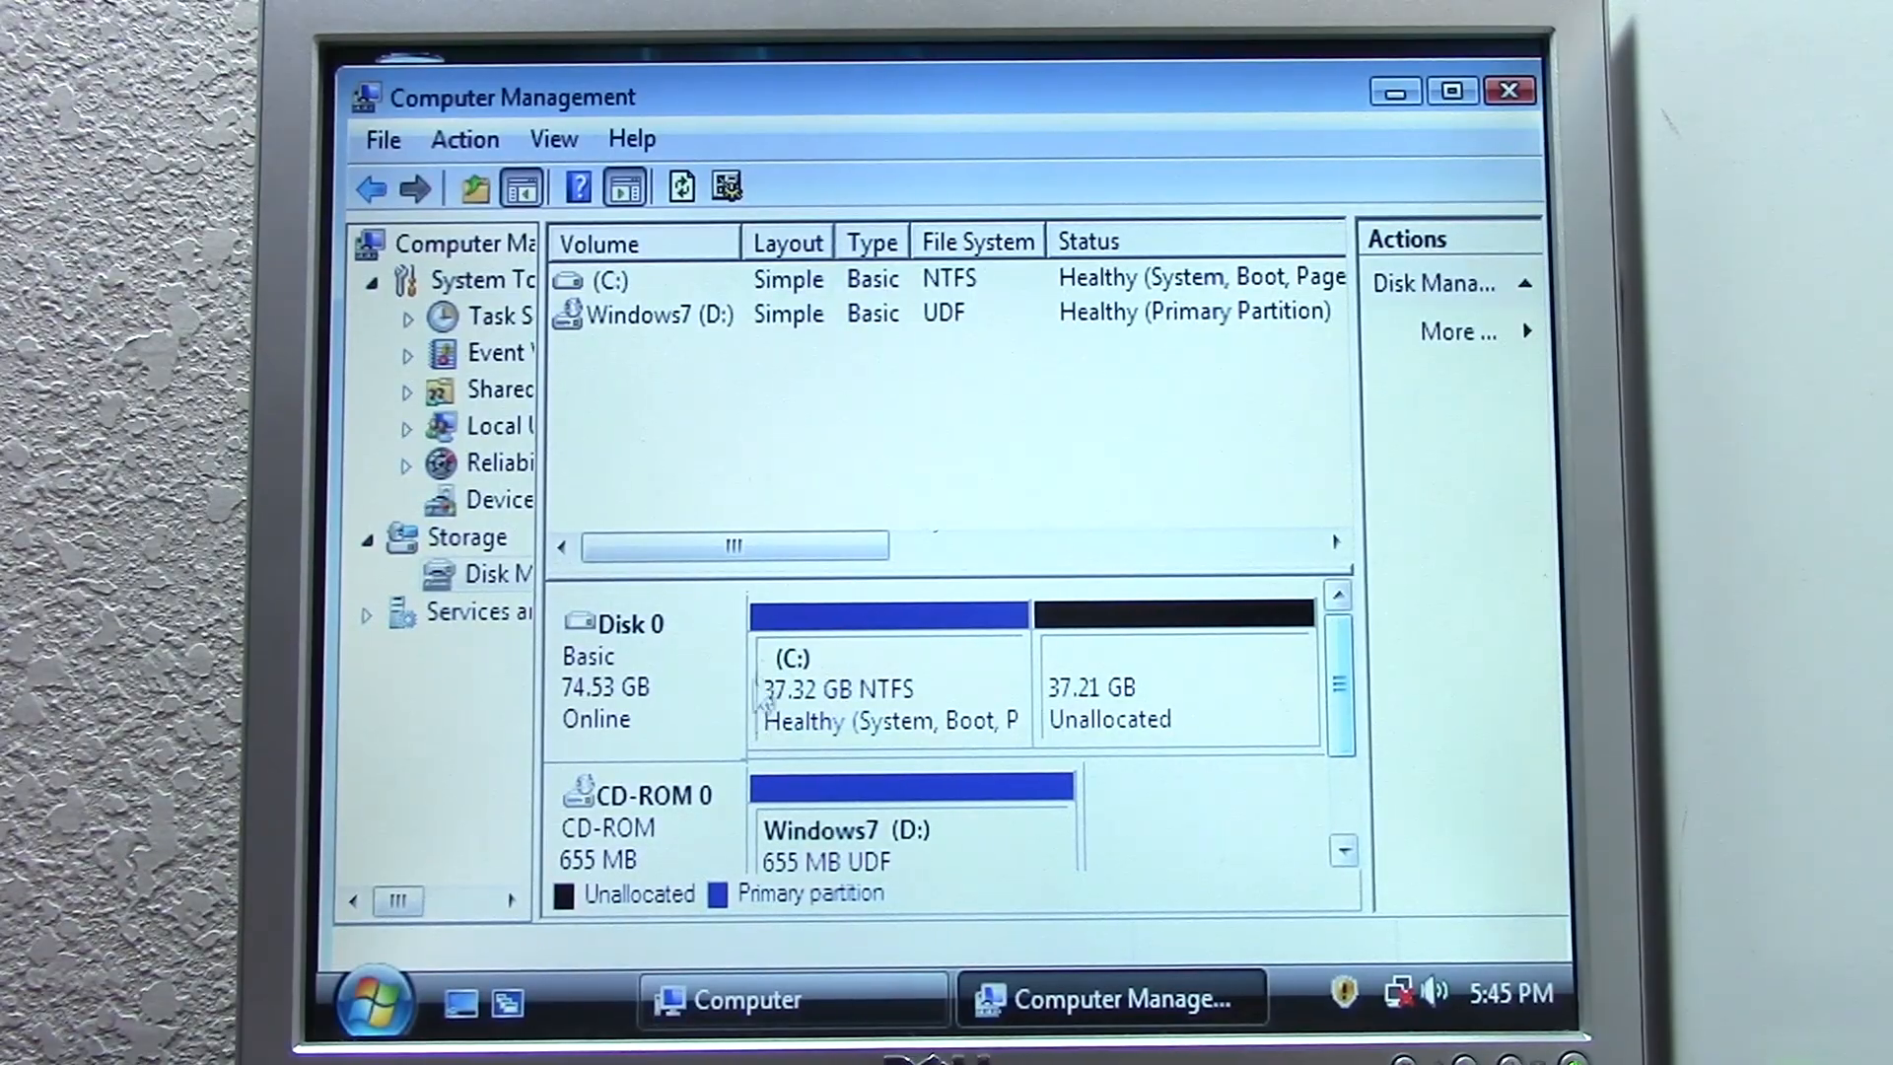
- Inspect the unallocated space, then reboot into BIOS setup and move toward the Boot settings
right_click(1121, 684)
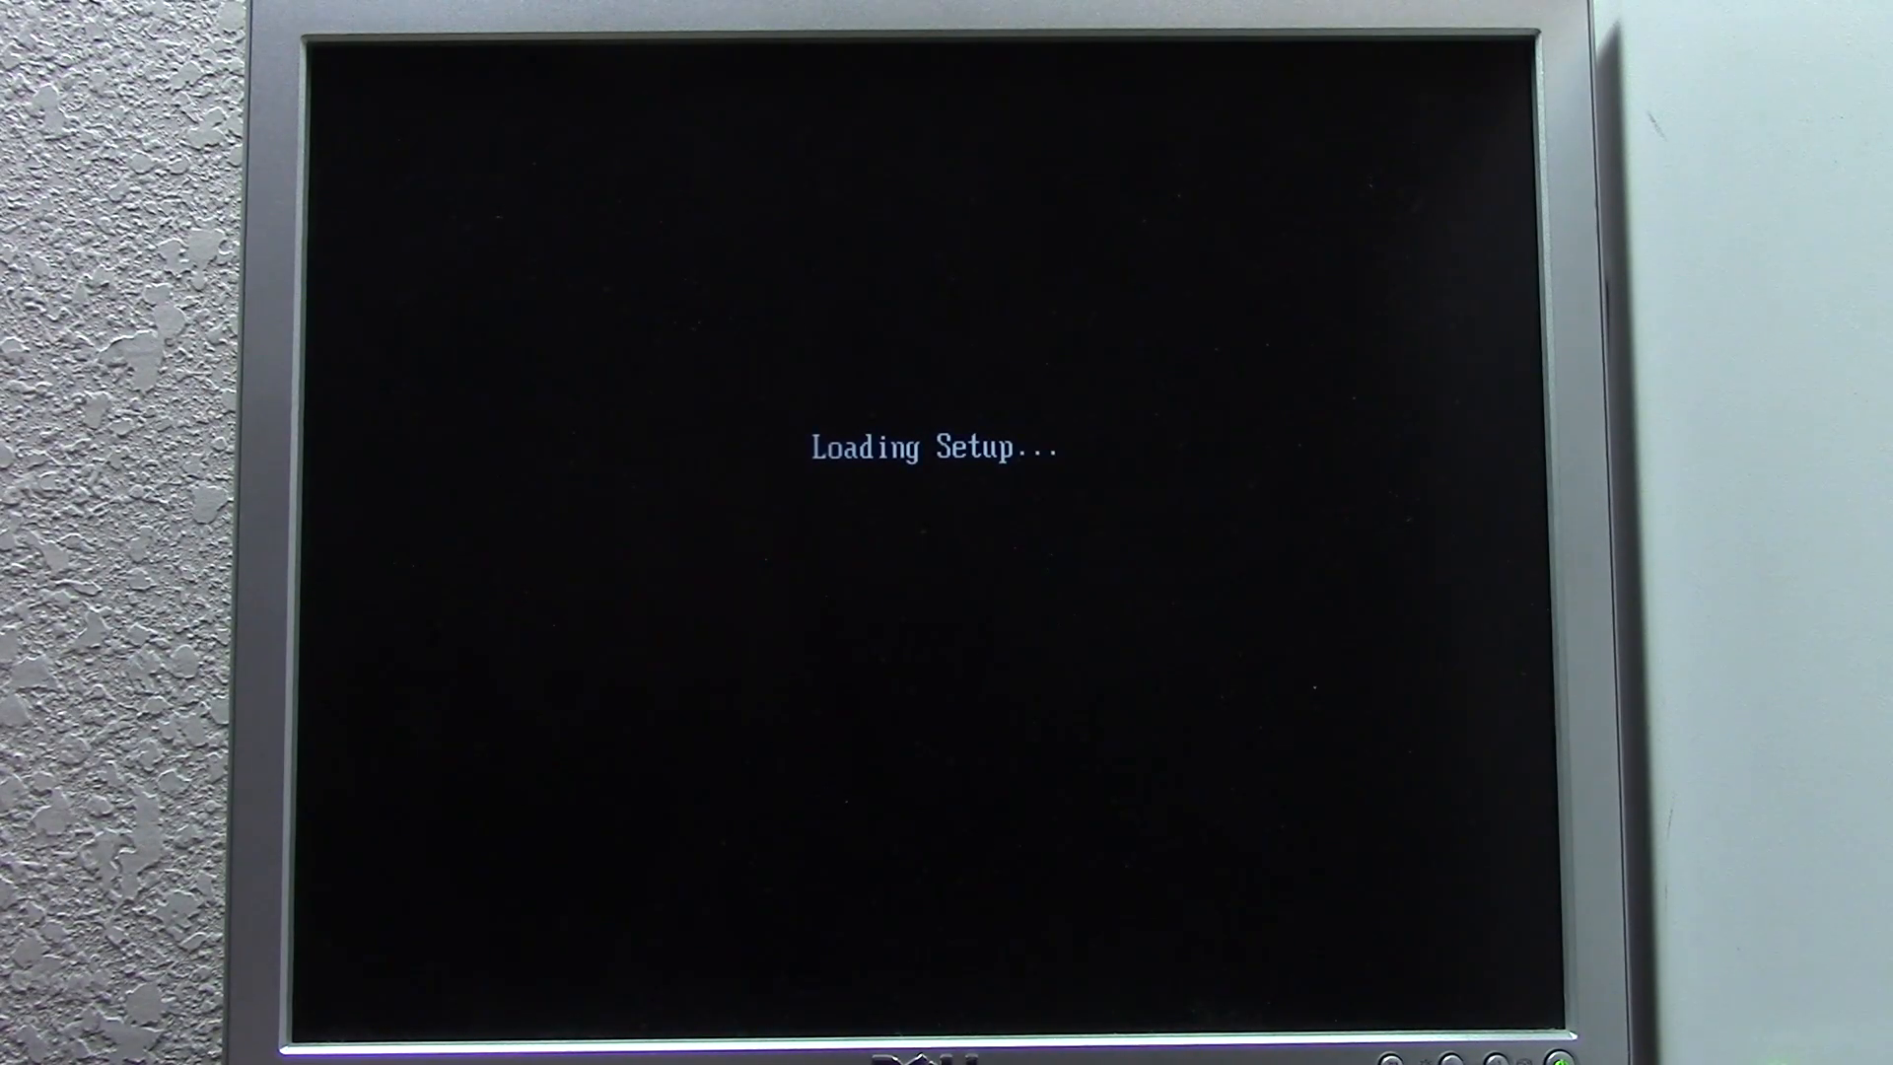
key(Right)
key(Right)
key(Right)
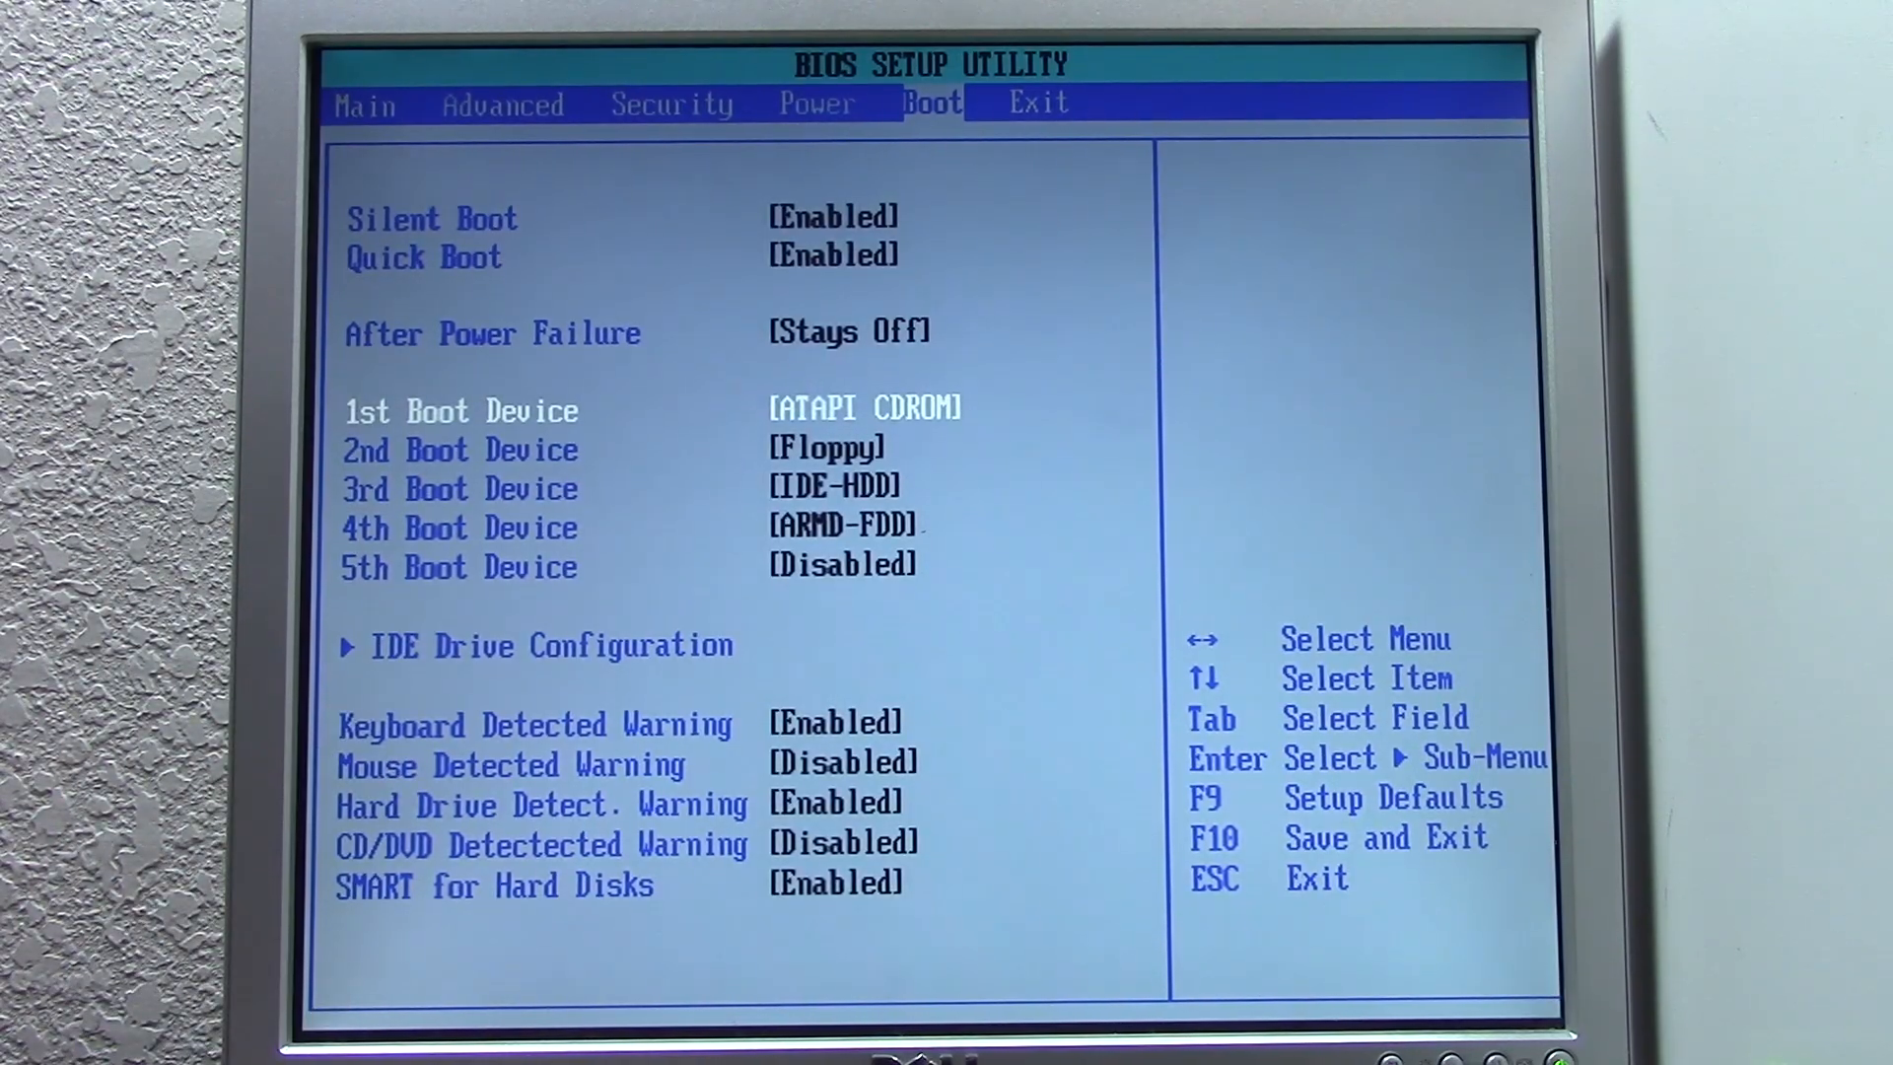
- Change the 3rd boot device from the IDE hard disk to Disabled
key(Down)
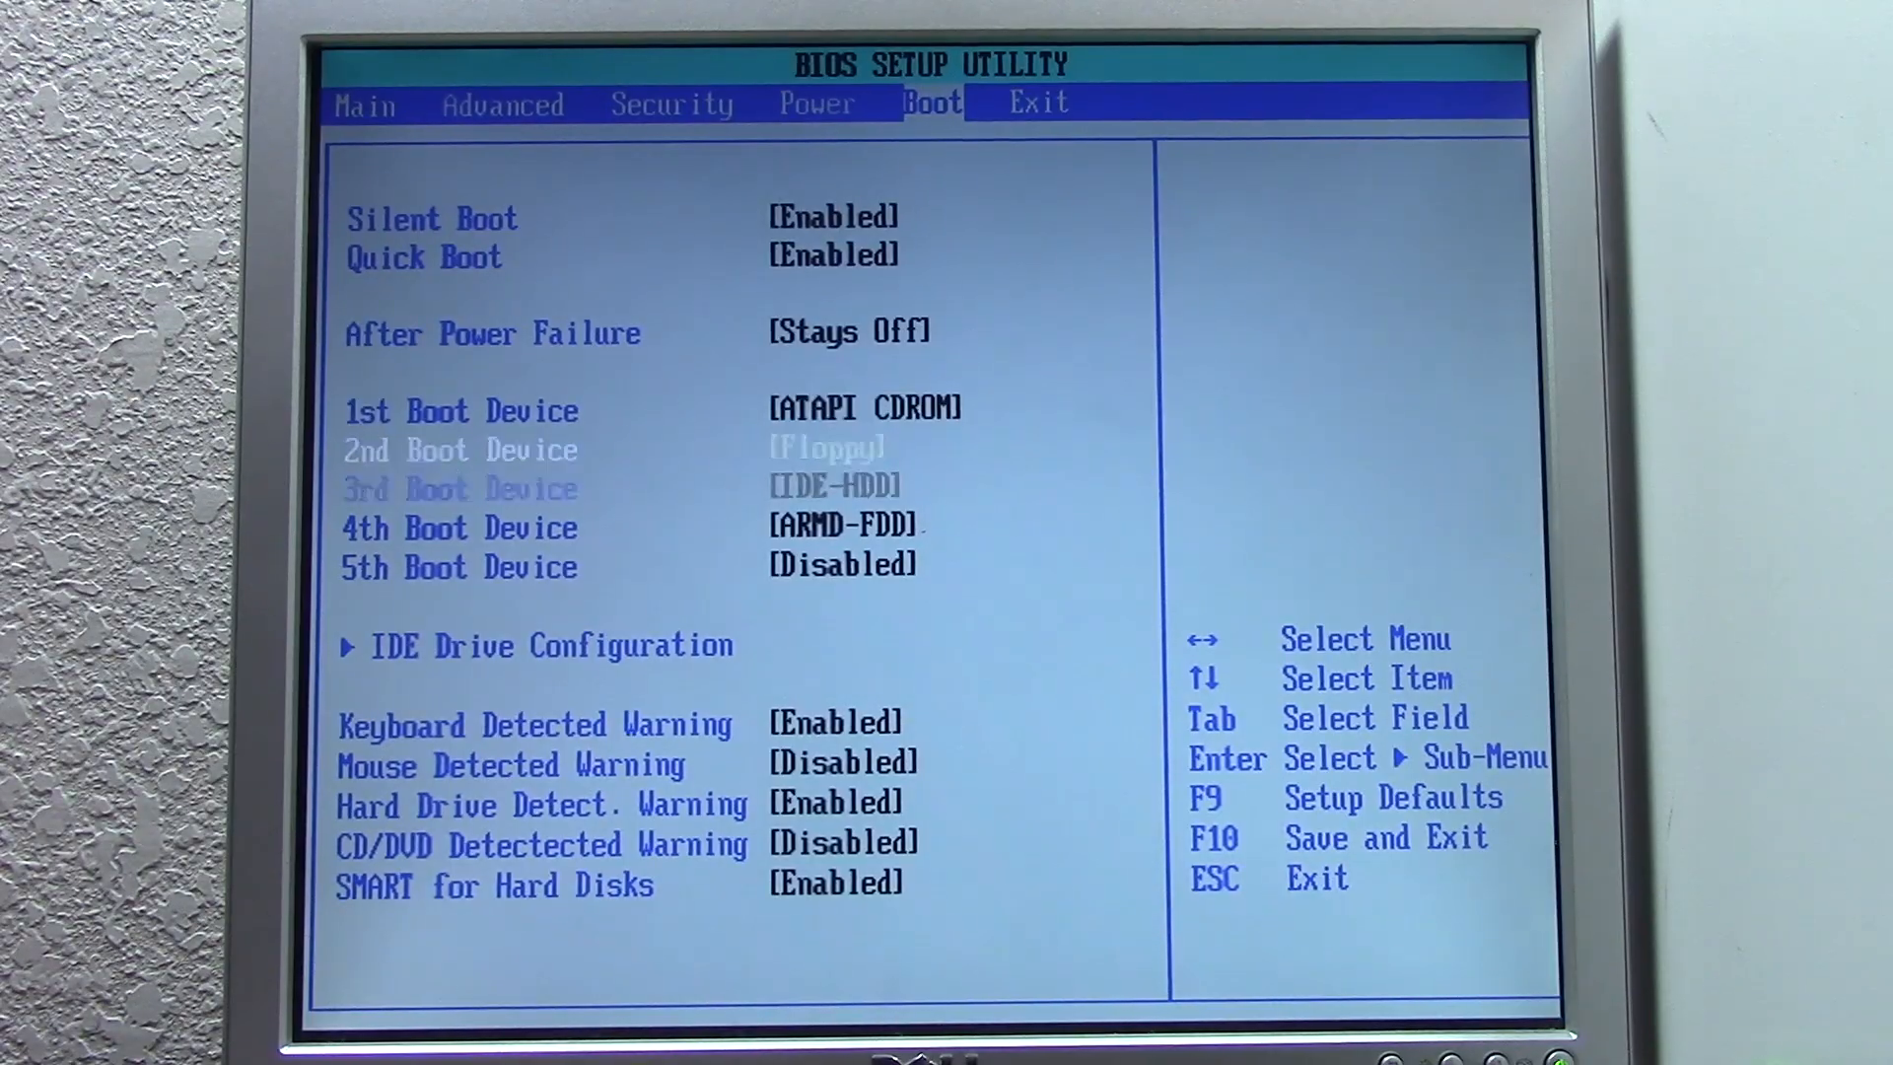
key(Down)
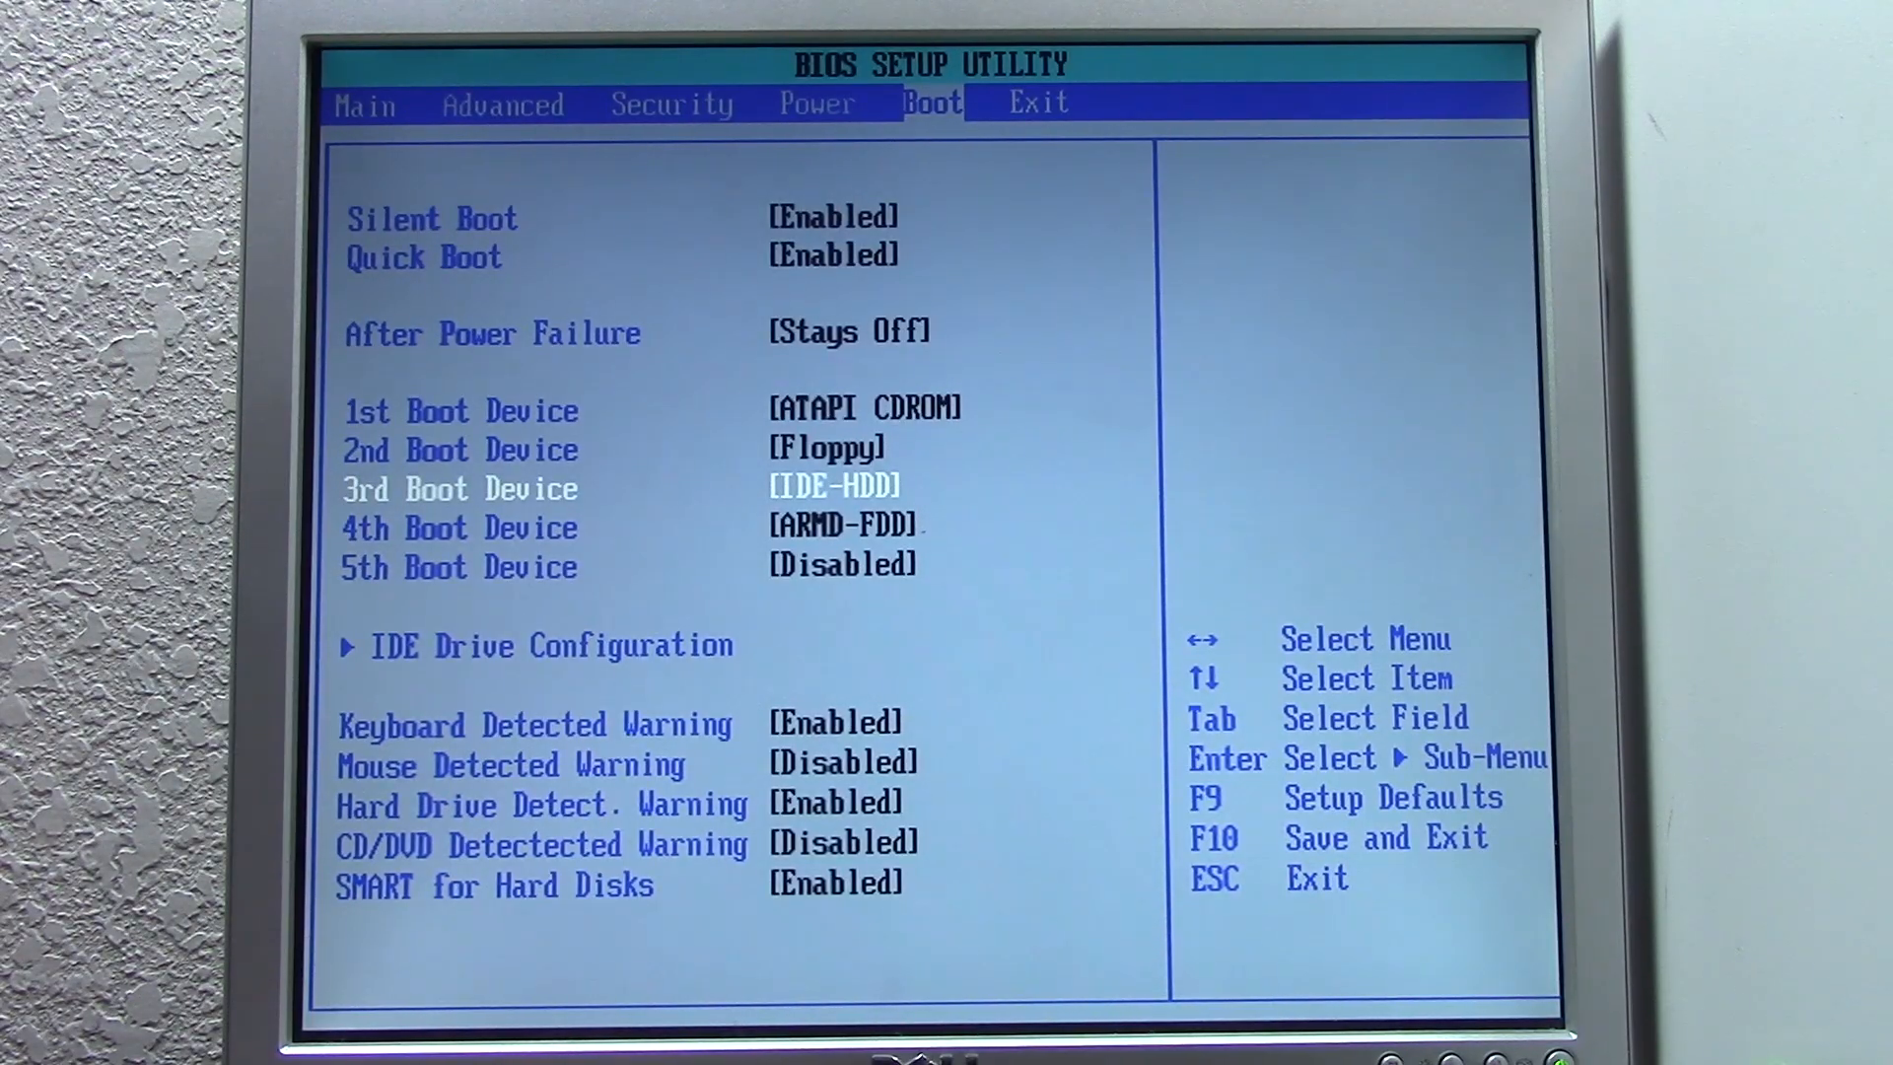
key(Return)
key(Down)
key(Down)
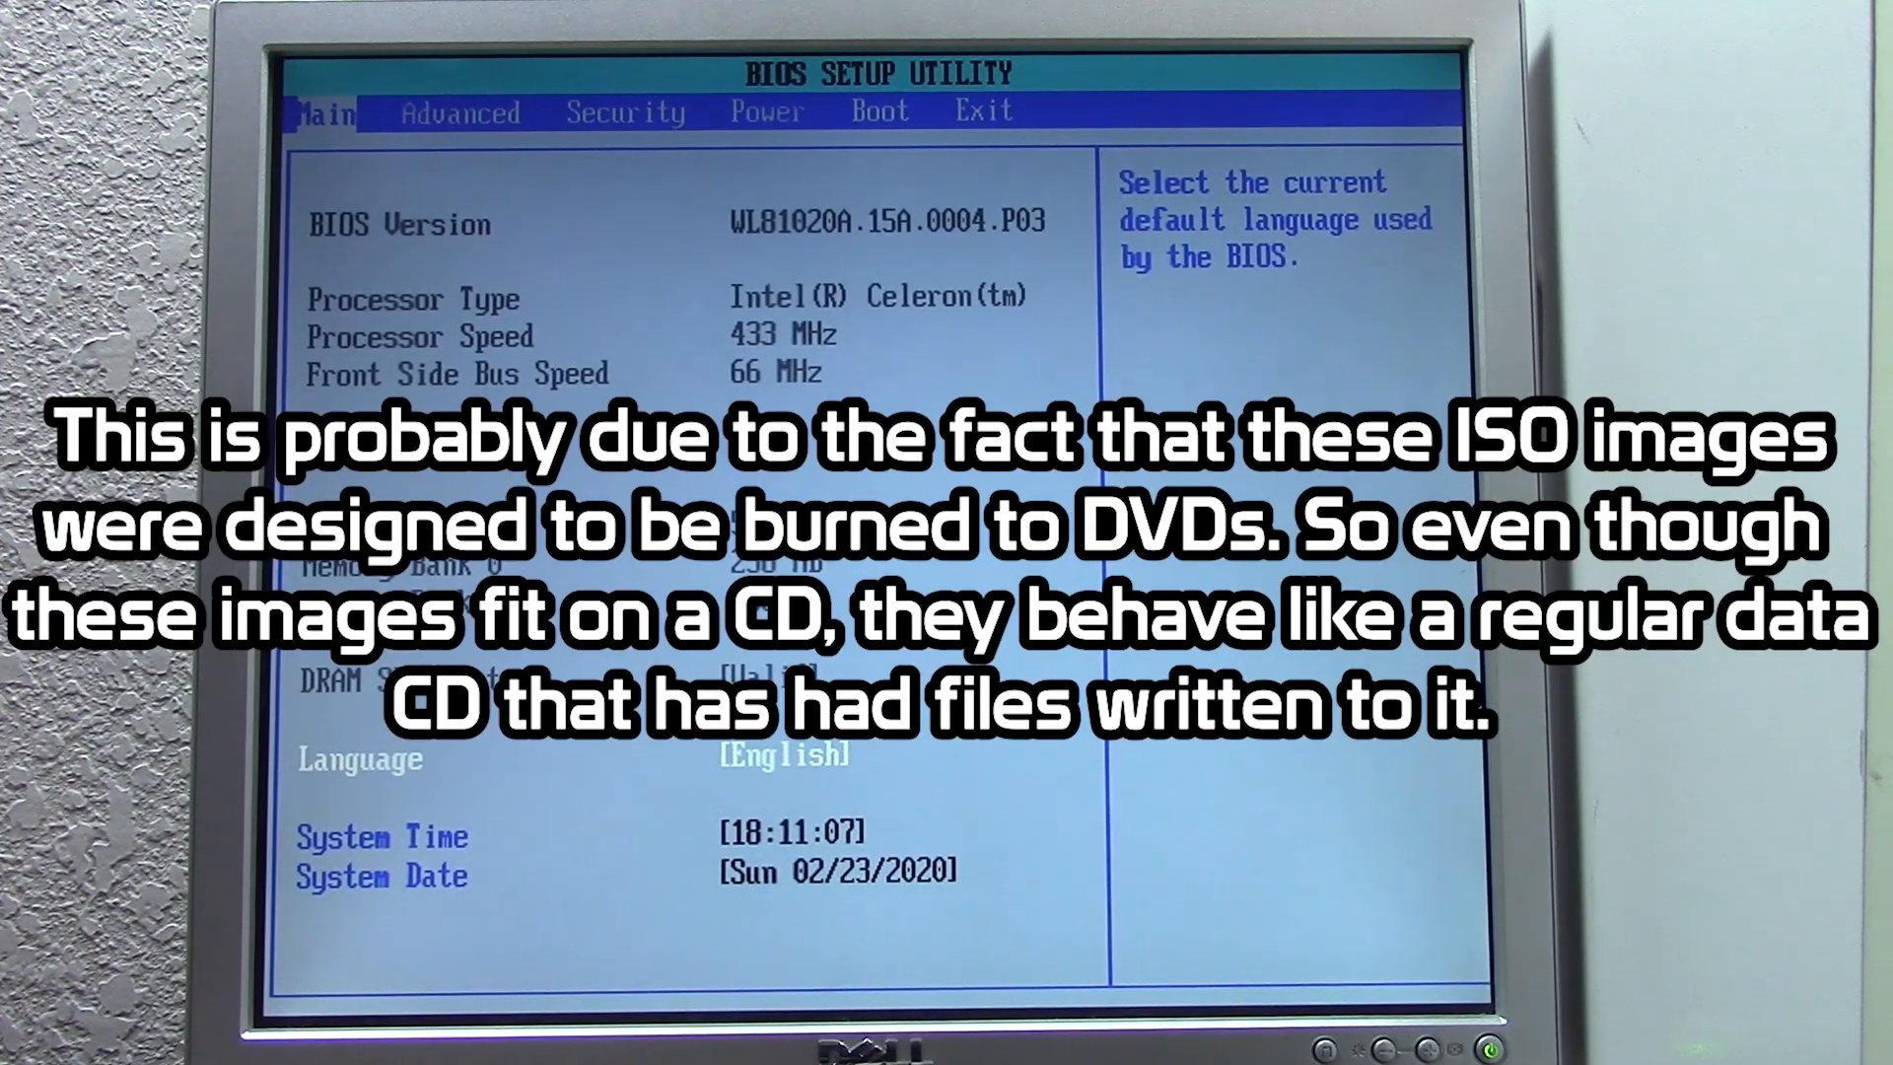
- Move from the BIOS Main page over to the Boot page
key(Right)
key(Right)
key(Right)
key(Right)
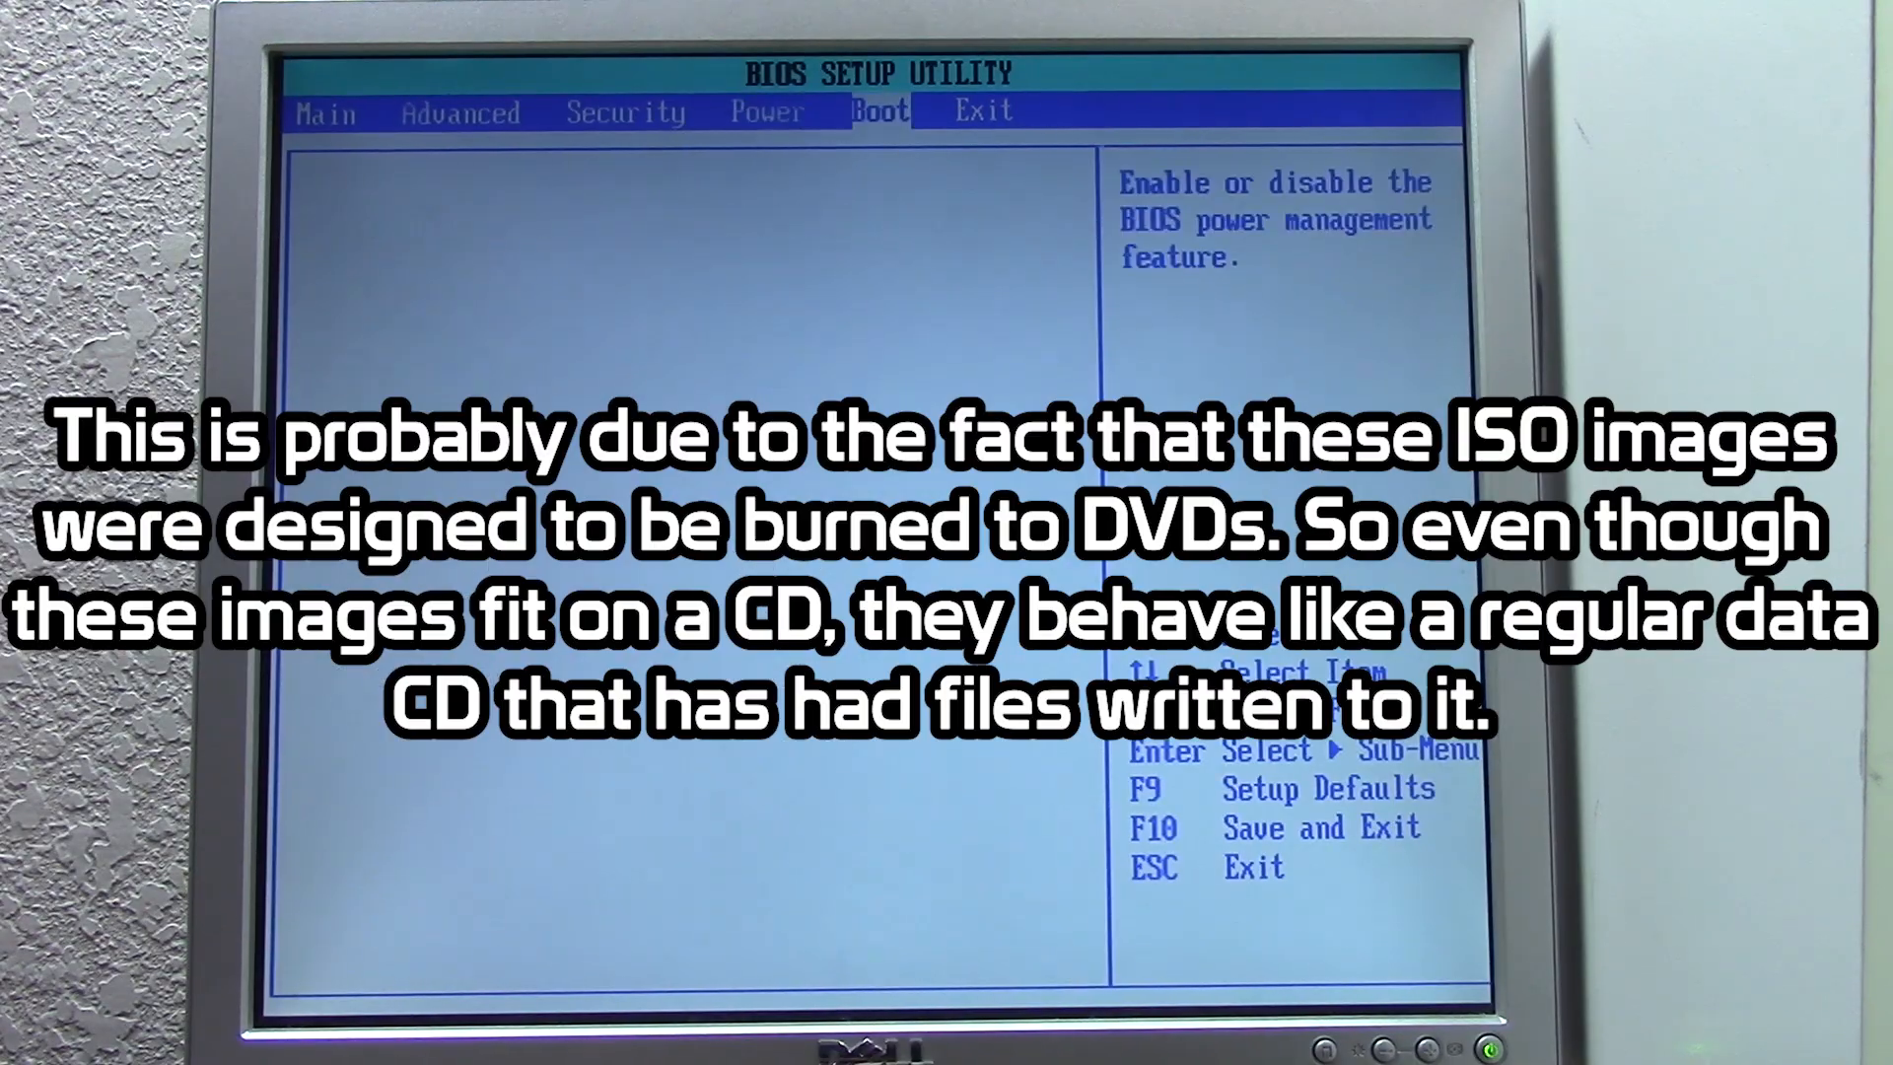
- Set the 2nd boot device to Disabled, leaving ATAPI CDROM as sole boot device, and go to Exit
key(Down)
key(Down)
key(Down)
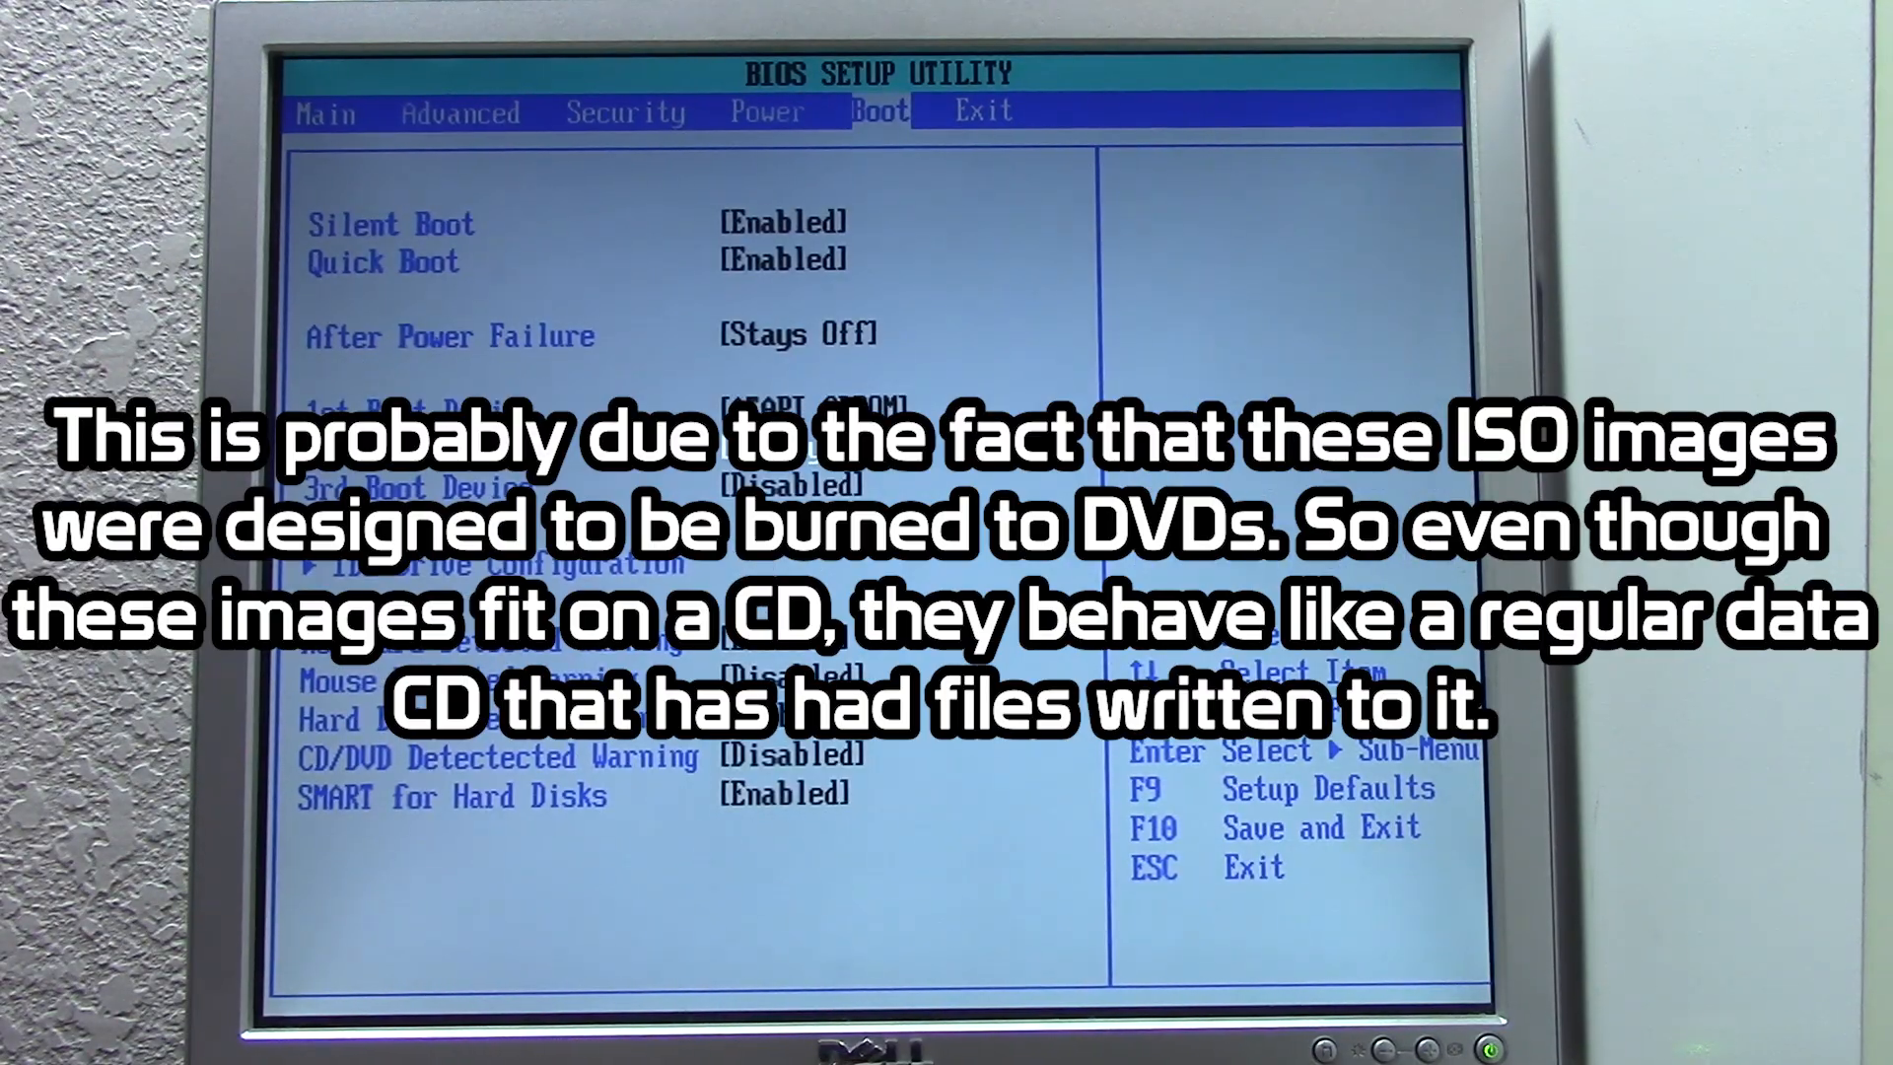
key(Down)
key(Return)
key(Down)
key(Down)
key(Return)
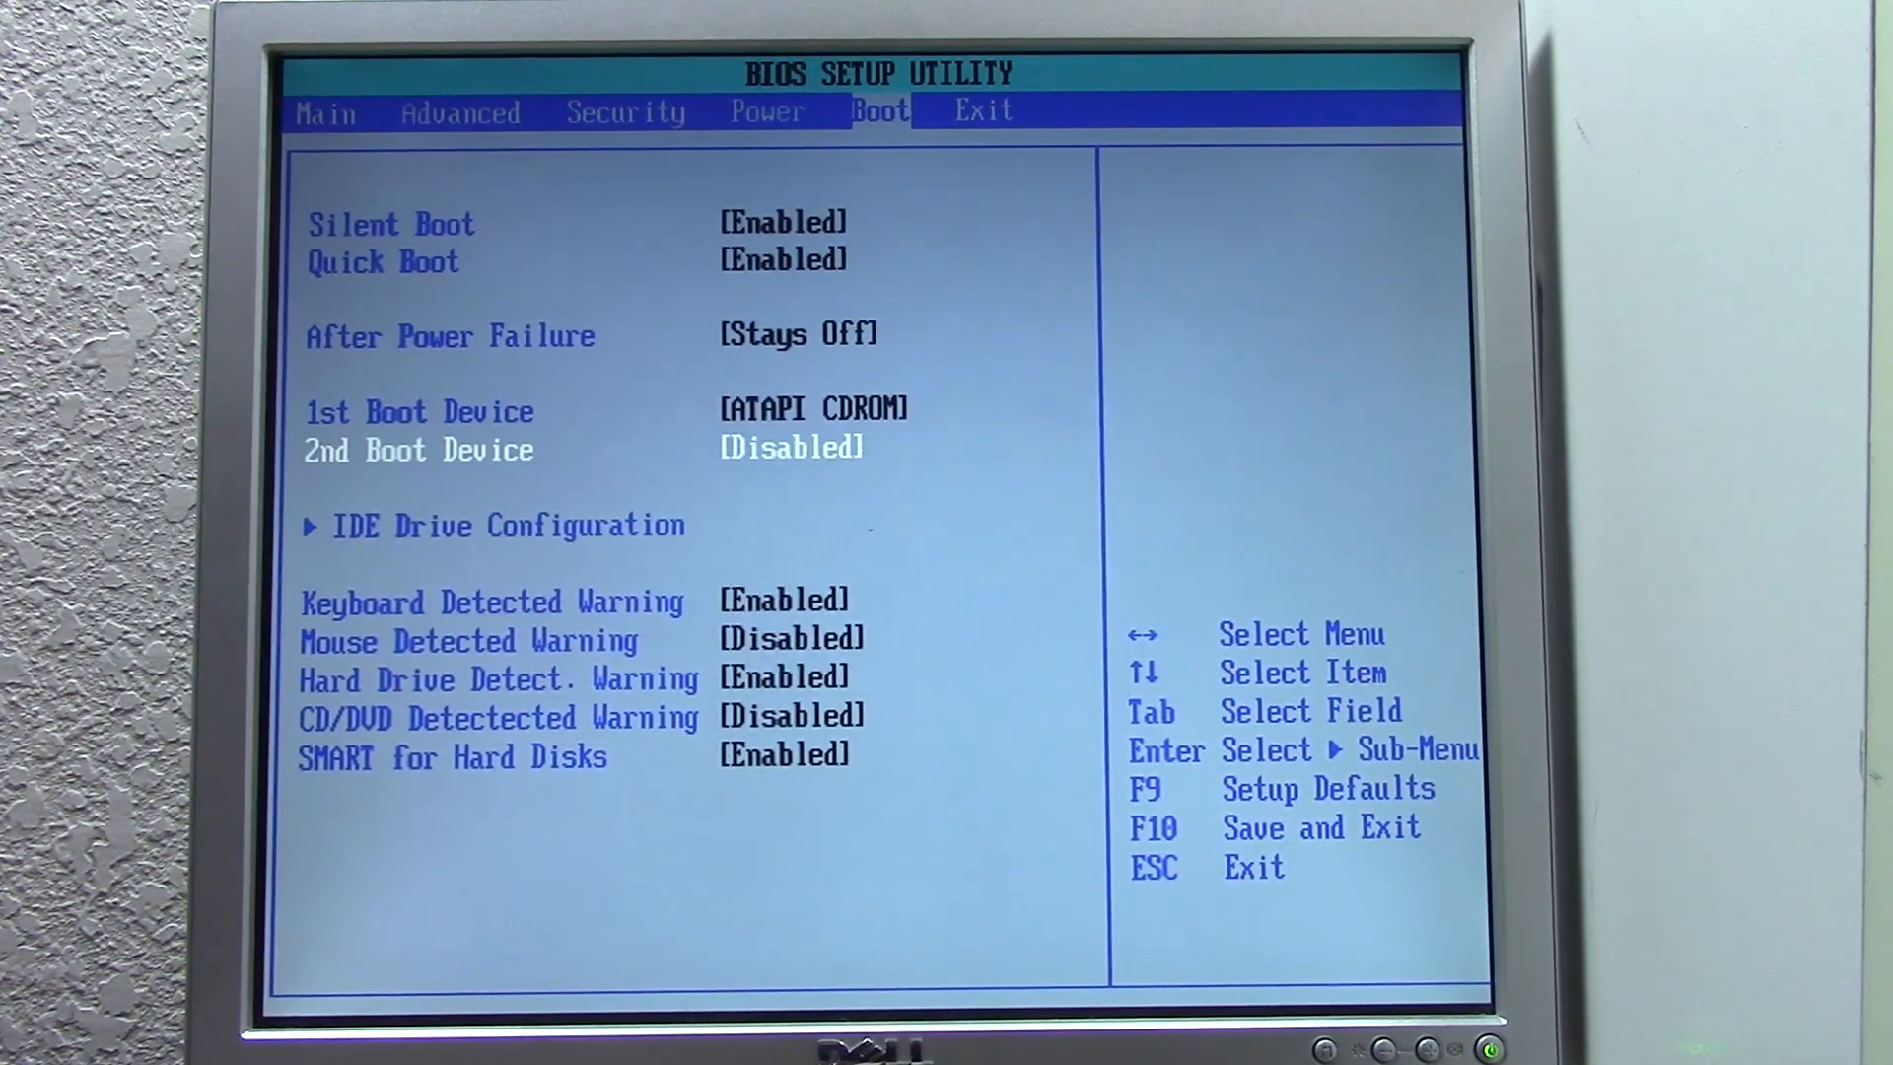
key(Up)
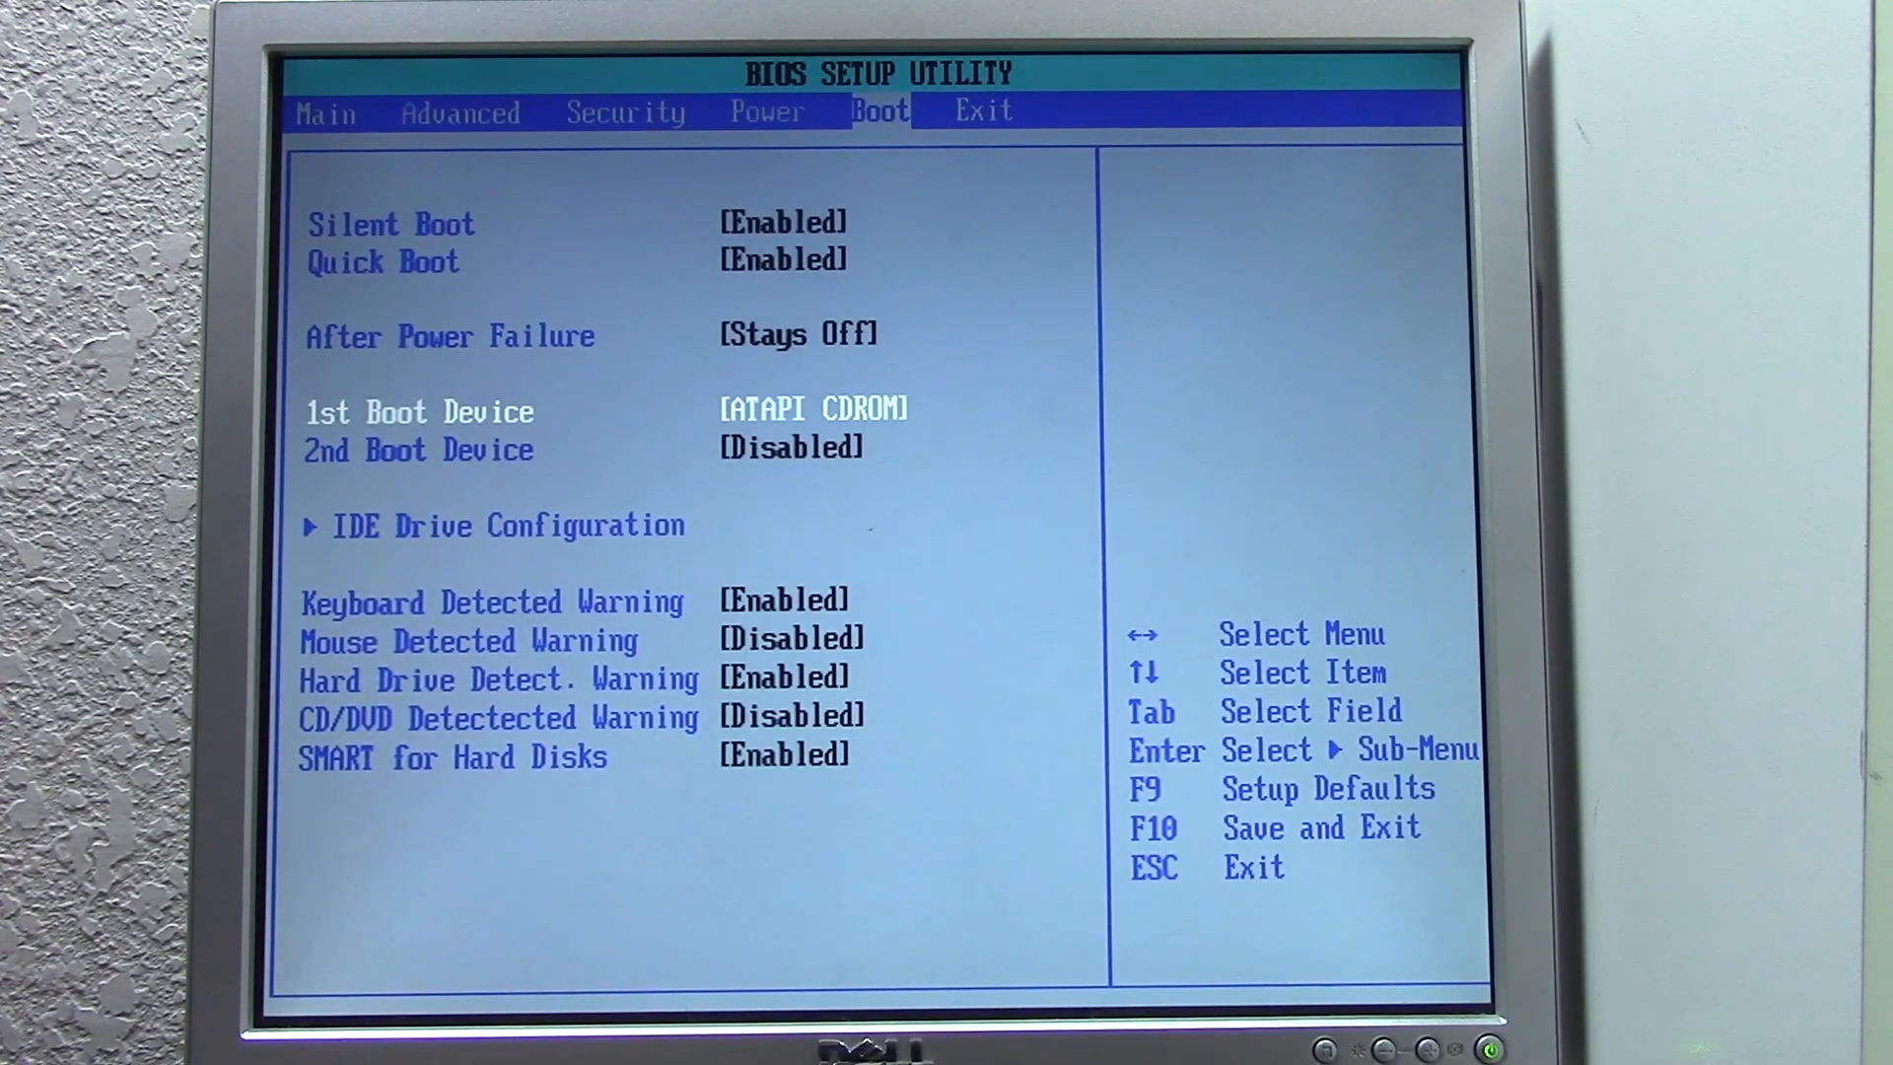
key(Right)
- Exit the BIOS saving the boot order changes
key(Return)
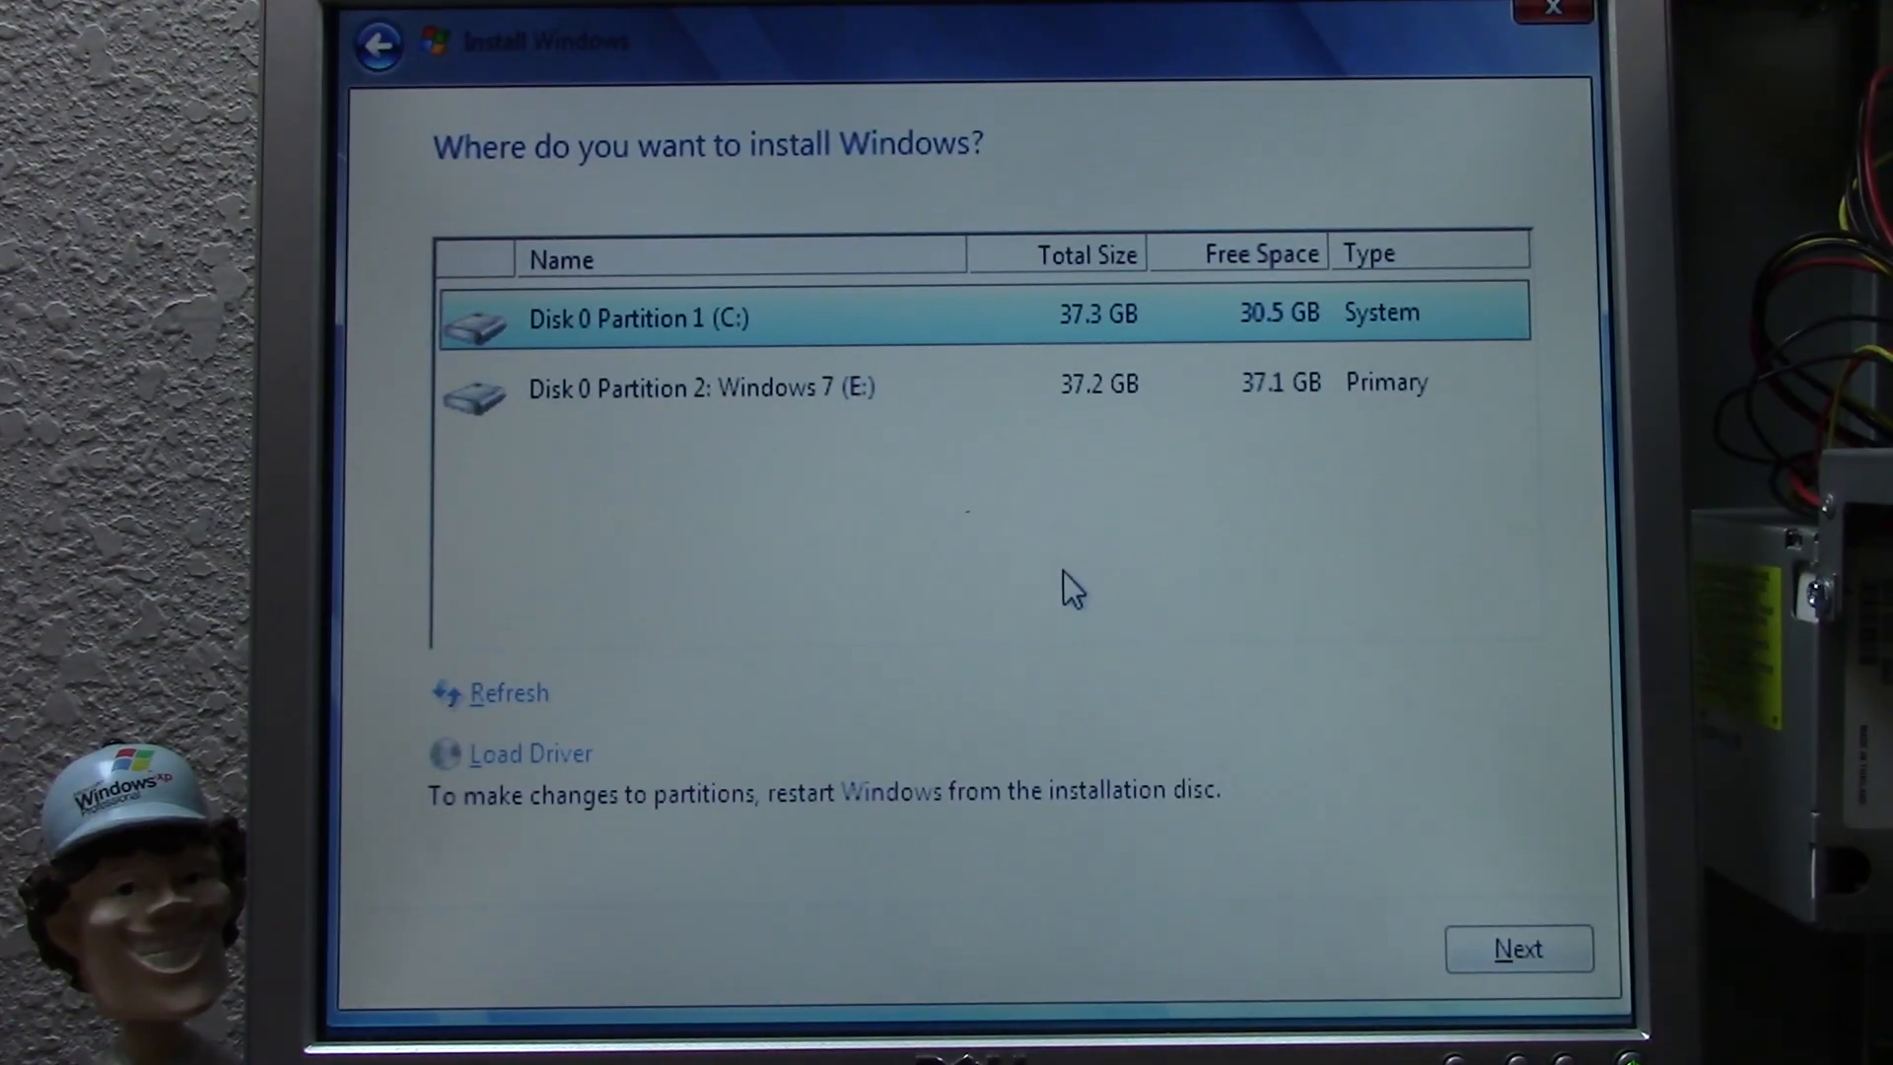
- Choose Disk 0 Partition 2: Windows 7 (E:) as the target and begin copying Windows files
click(843, 387)
click(1518, 949)
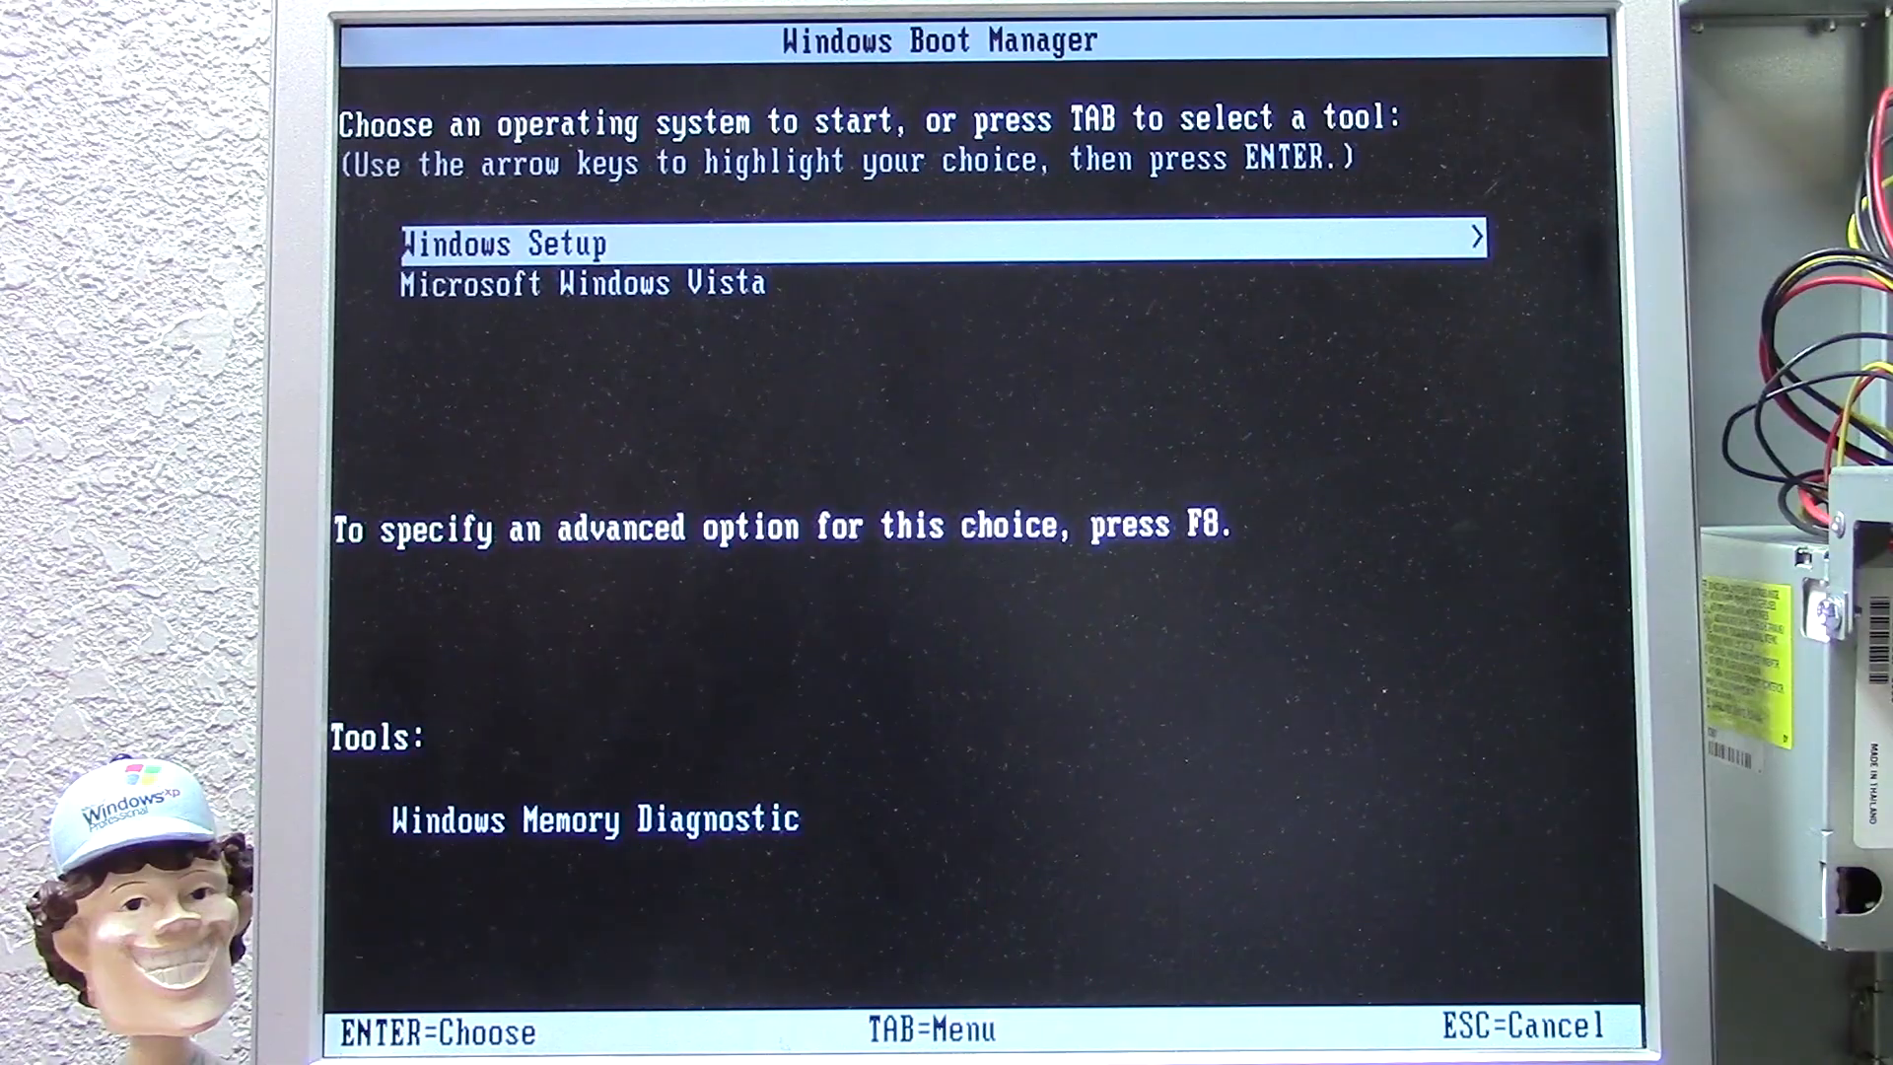
- Boot the highlighted Windows Setup entry so installation resumes after the restart
key(Return)
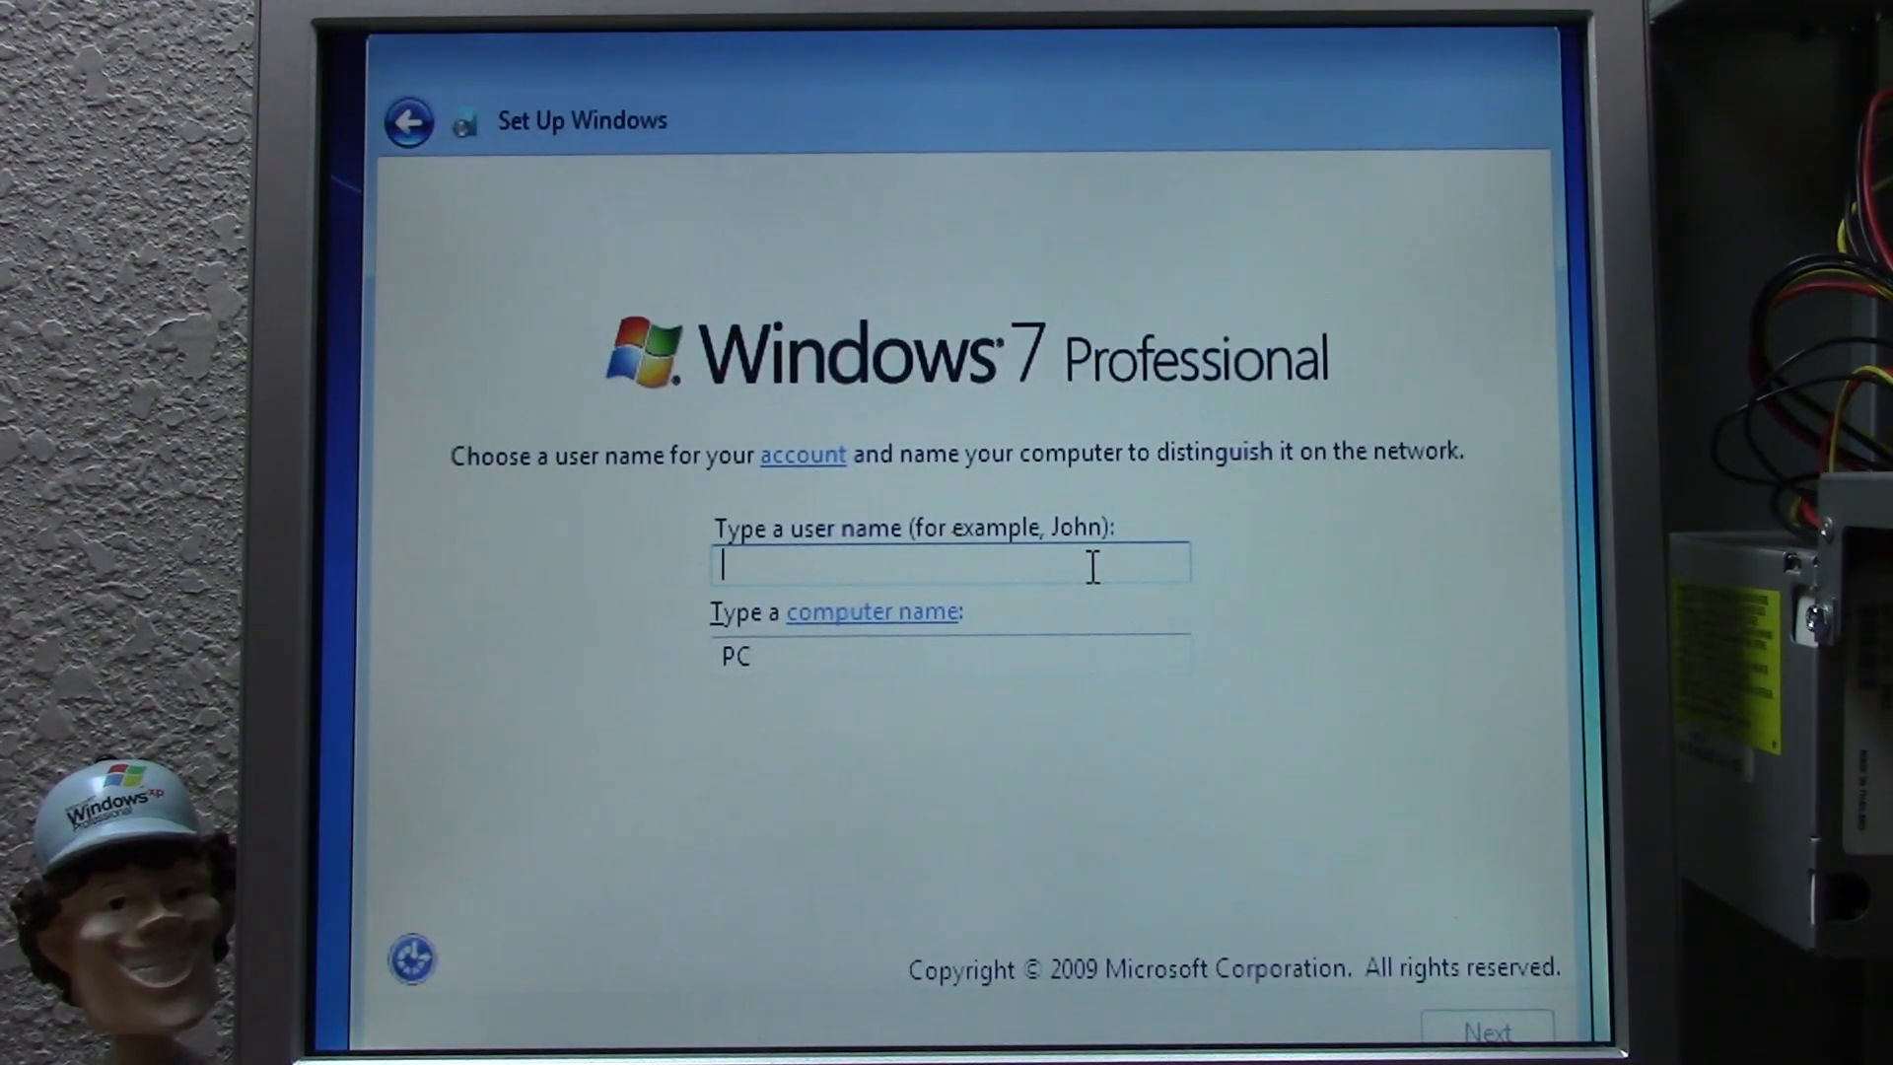
text(Mic)
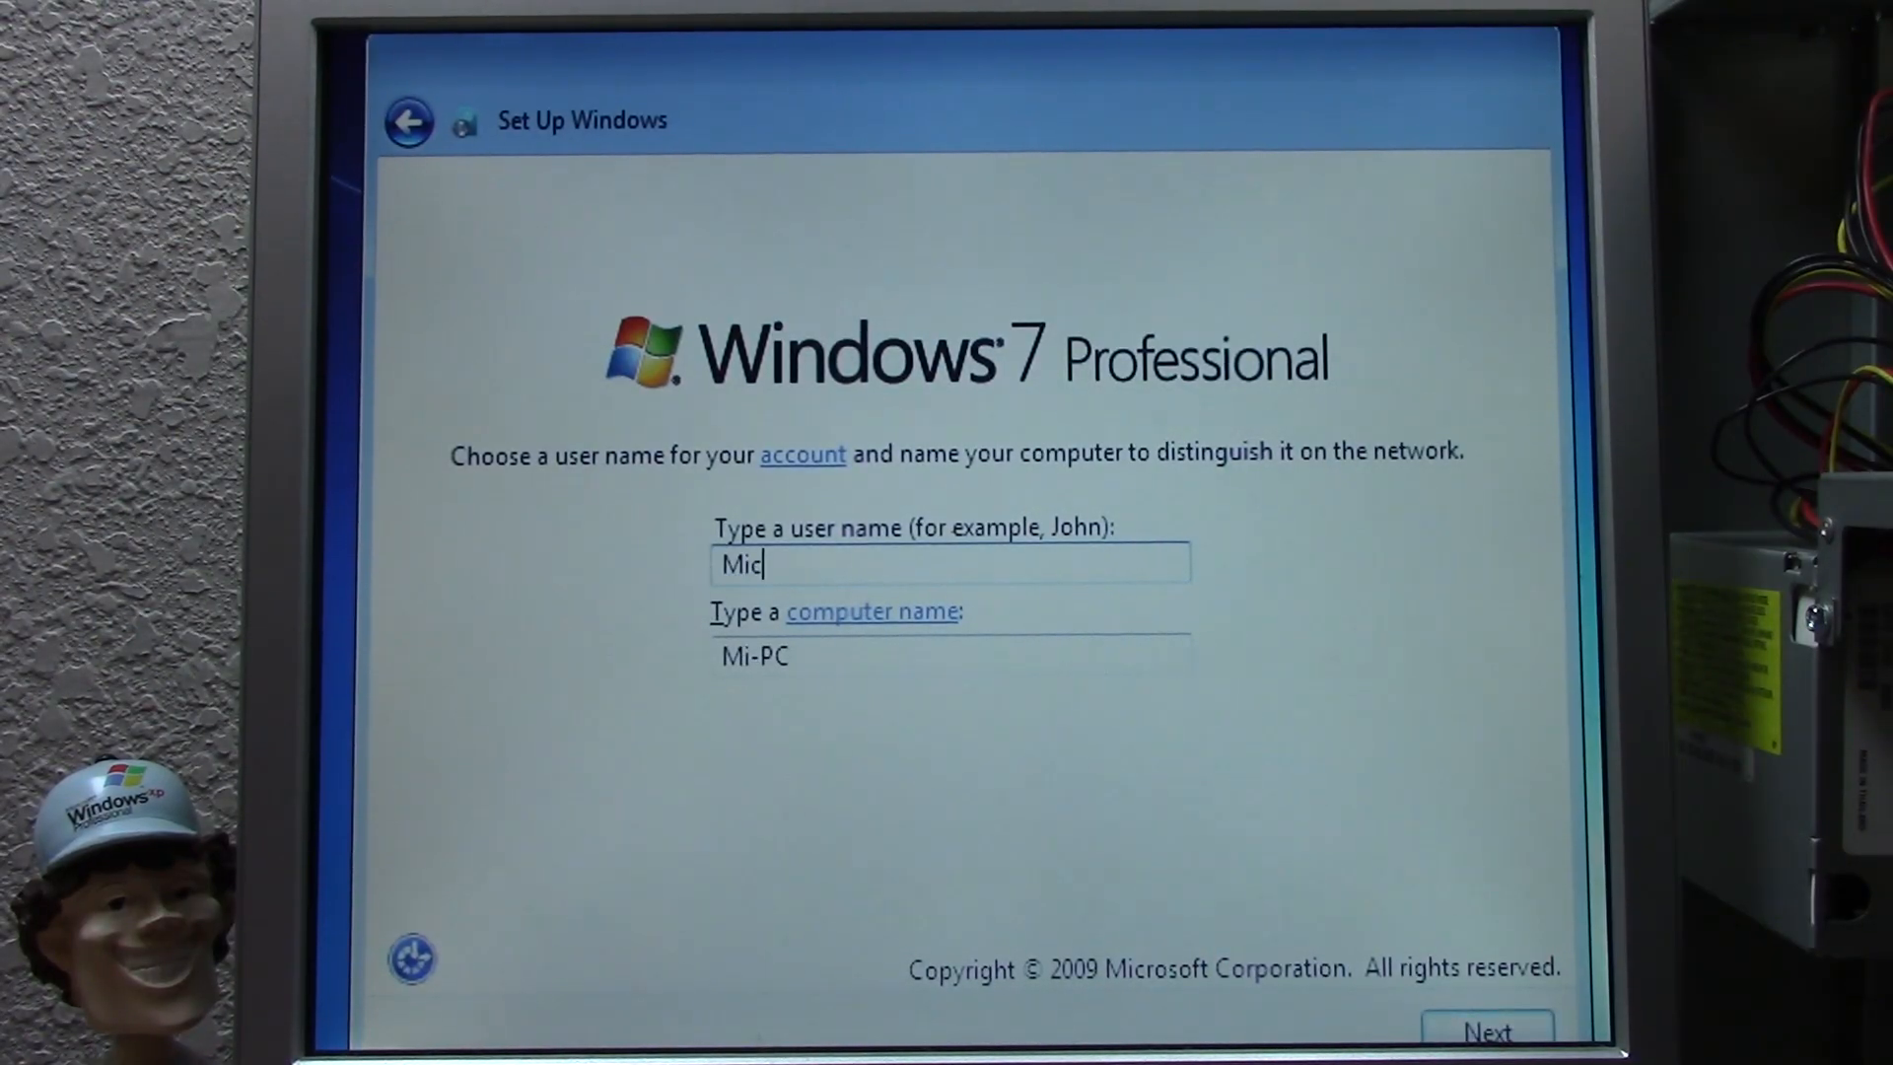
text(heal)
- Keep the user name and replace the suggested computer name with 98PC
key(Tab)
key(Tab)
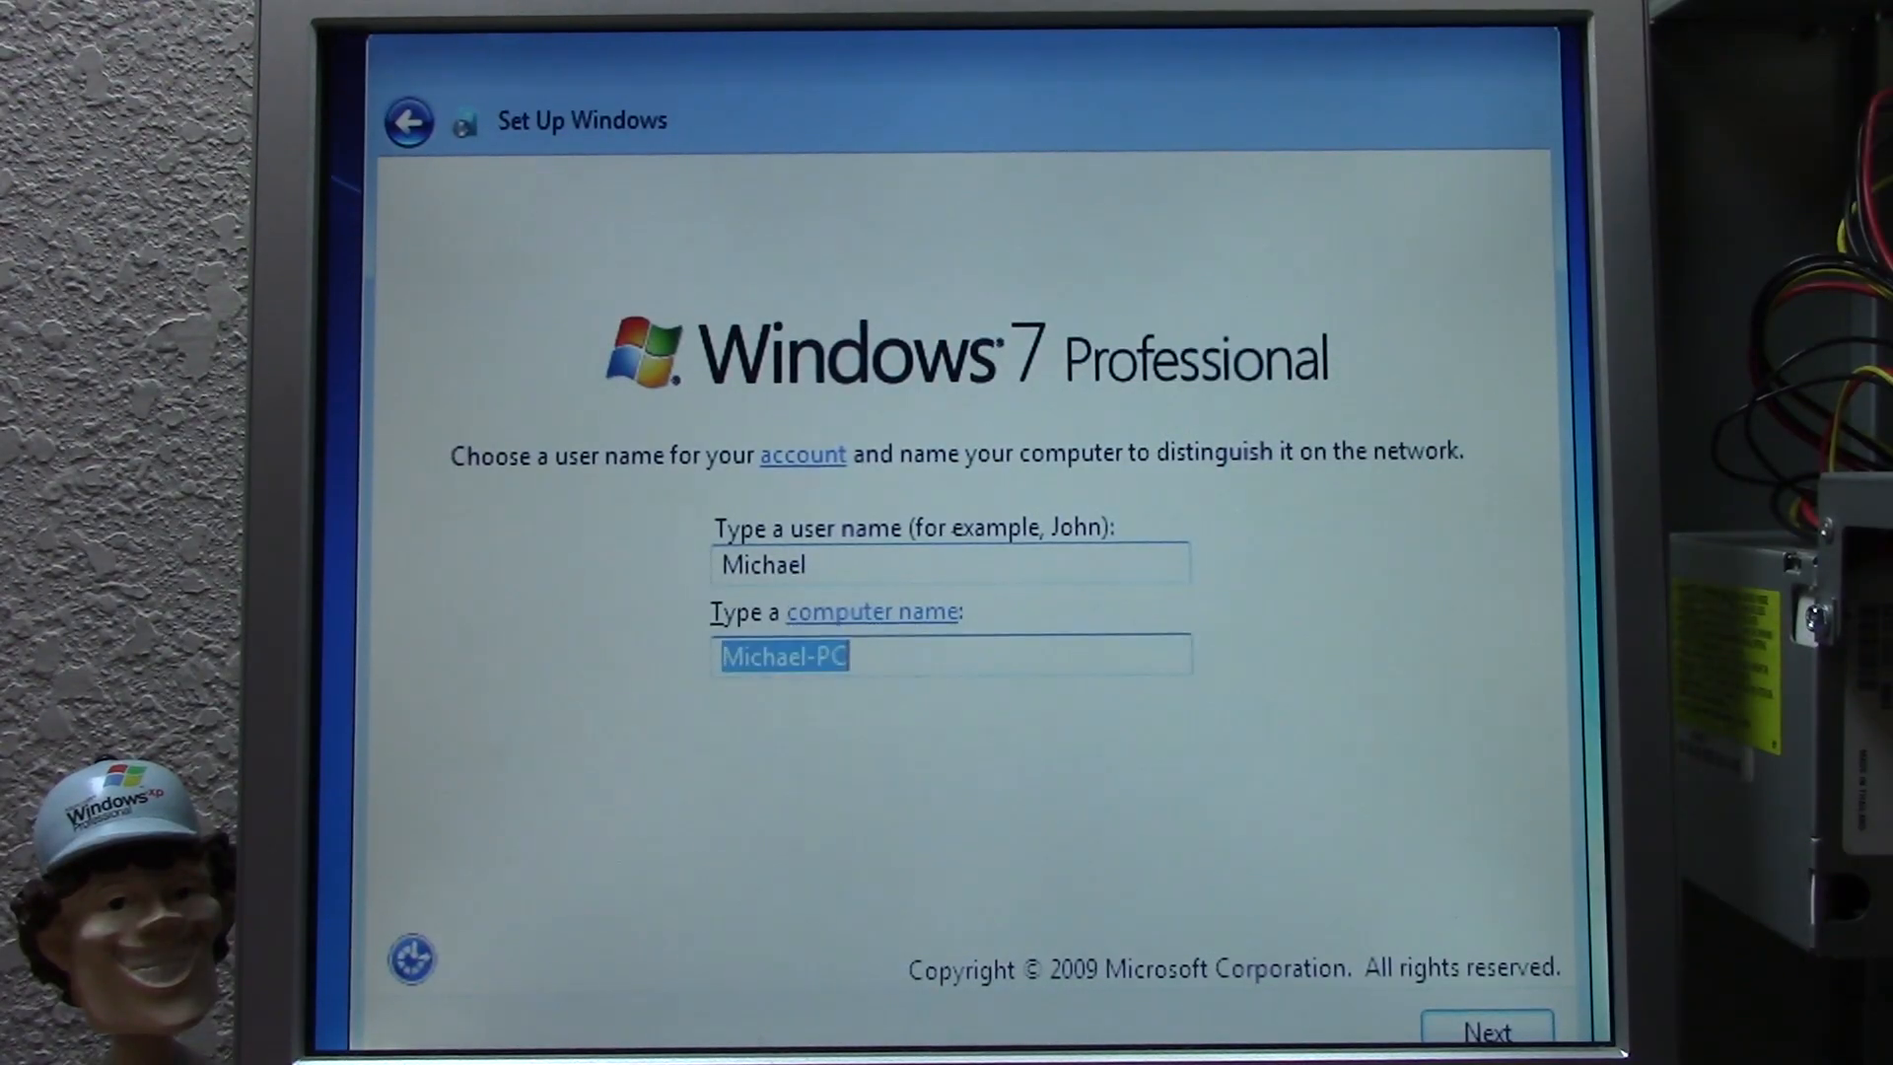
key(BackSpace)
text(98PC)
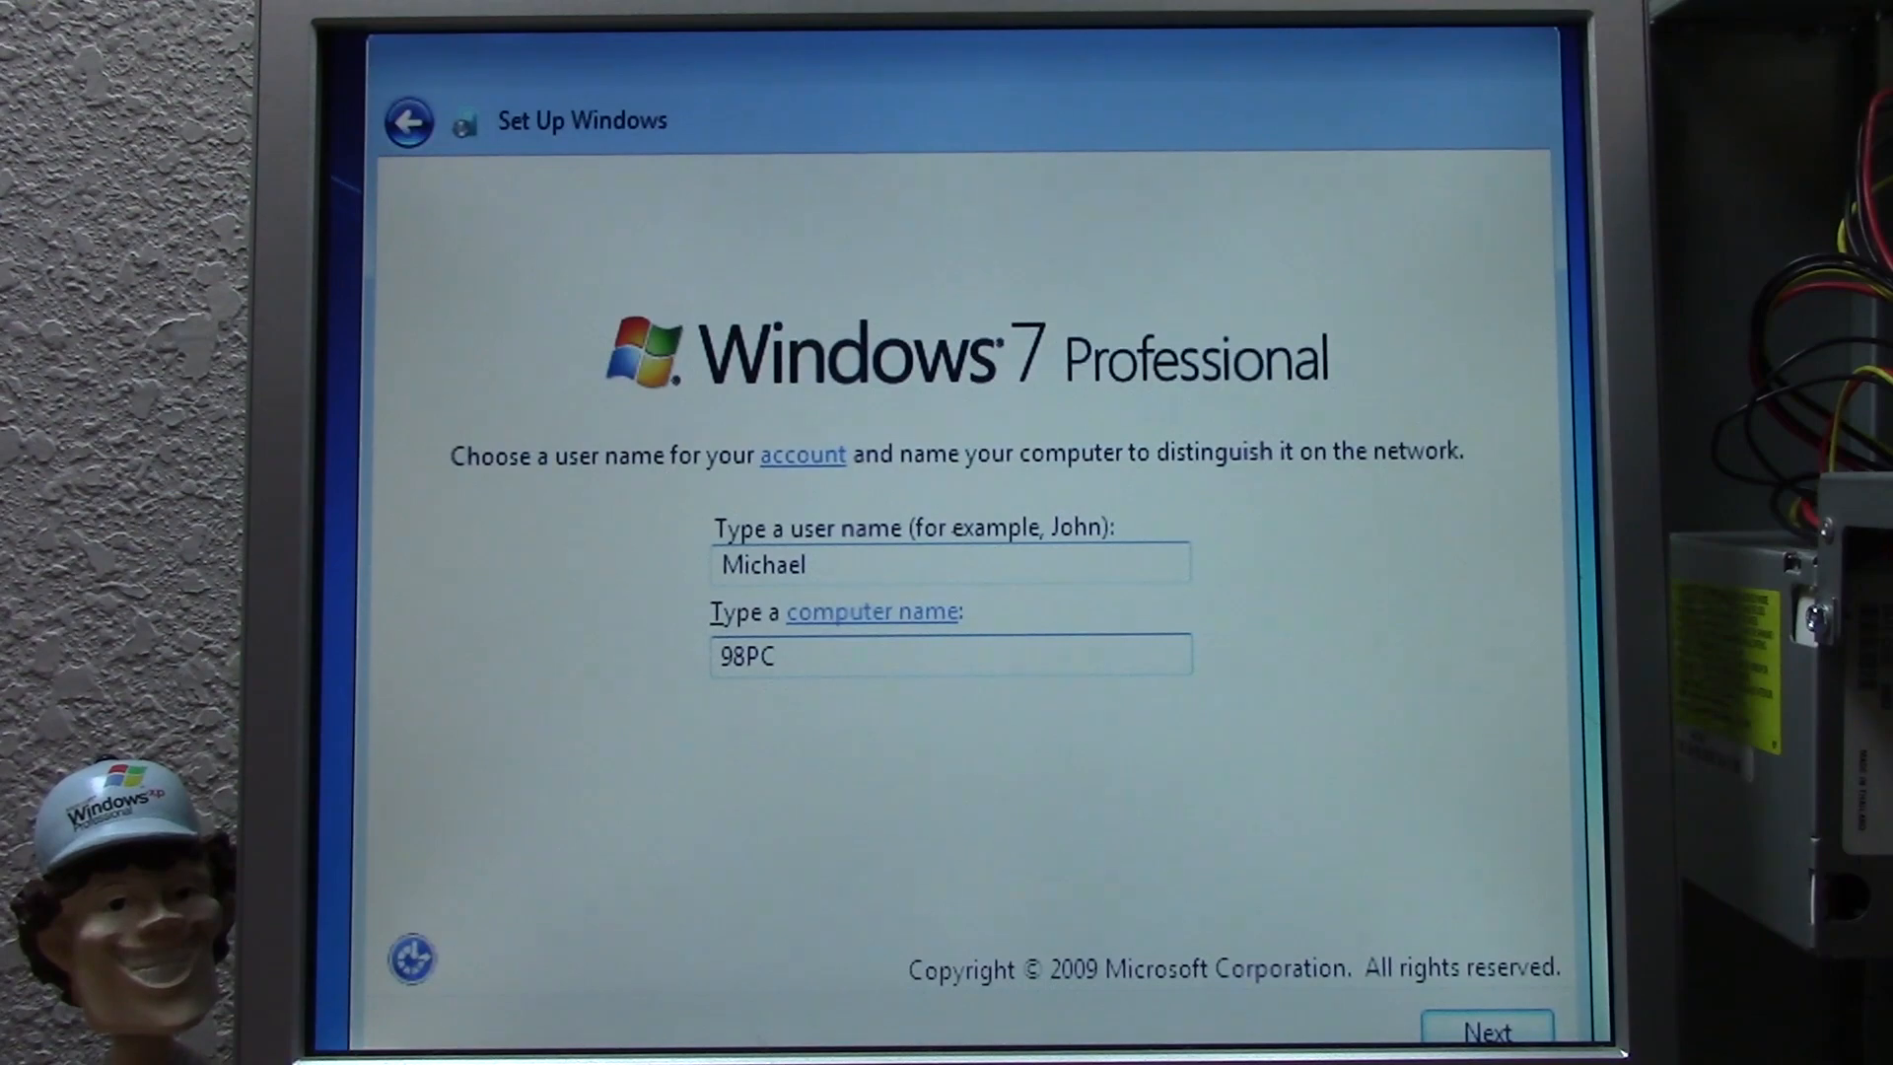
key(Return)
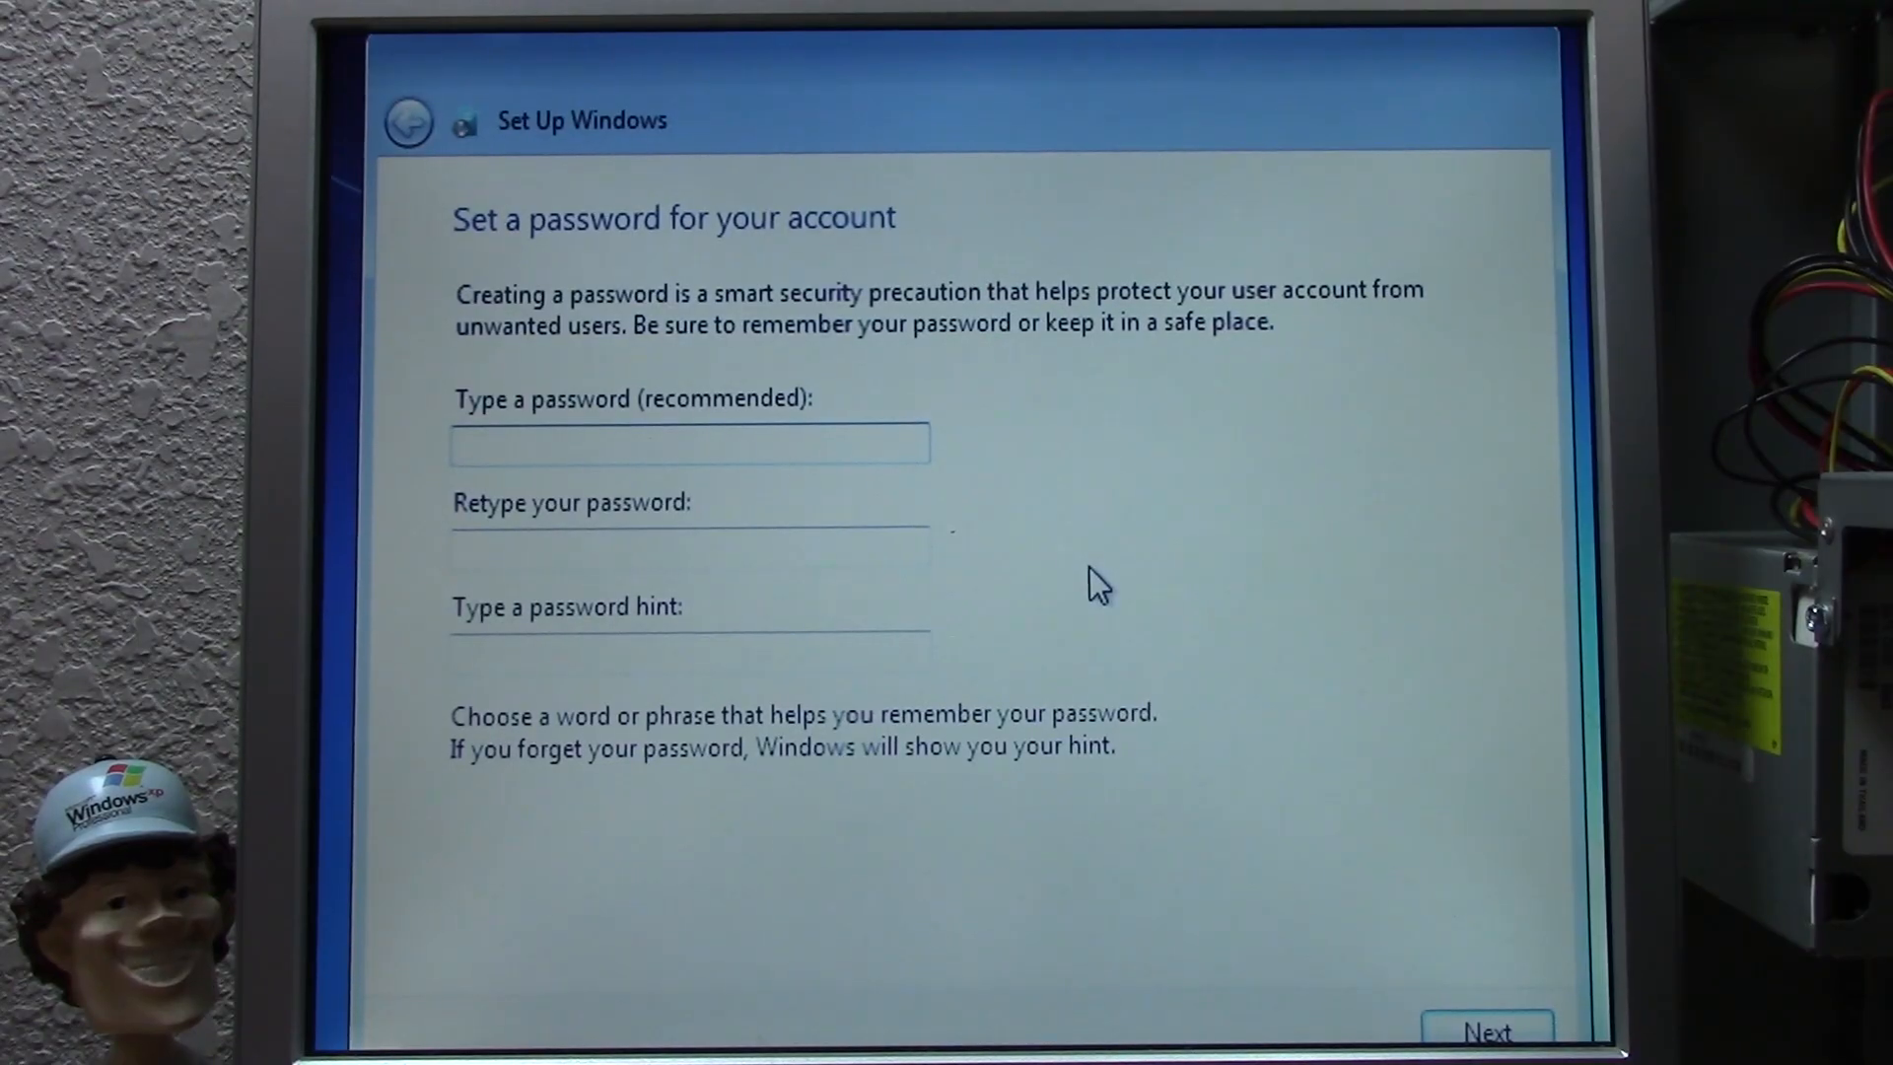
- Skip the account password and product key, then postpone the automatic updates choice
key(Return)
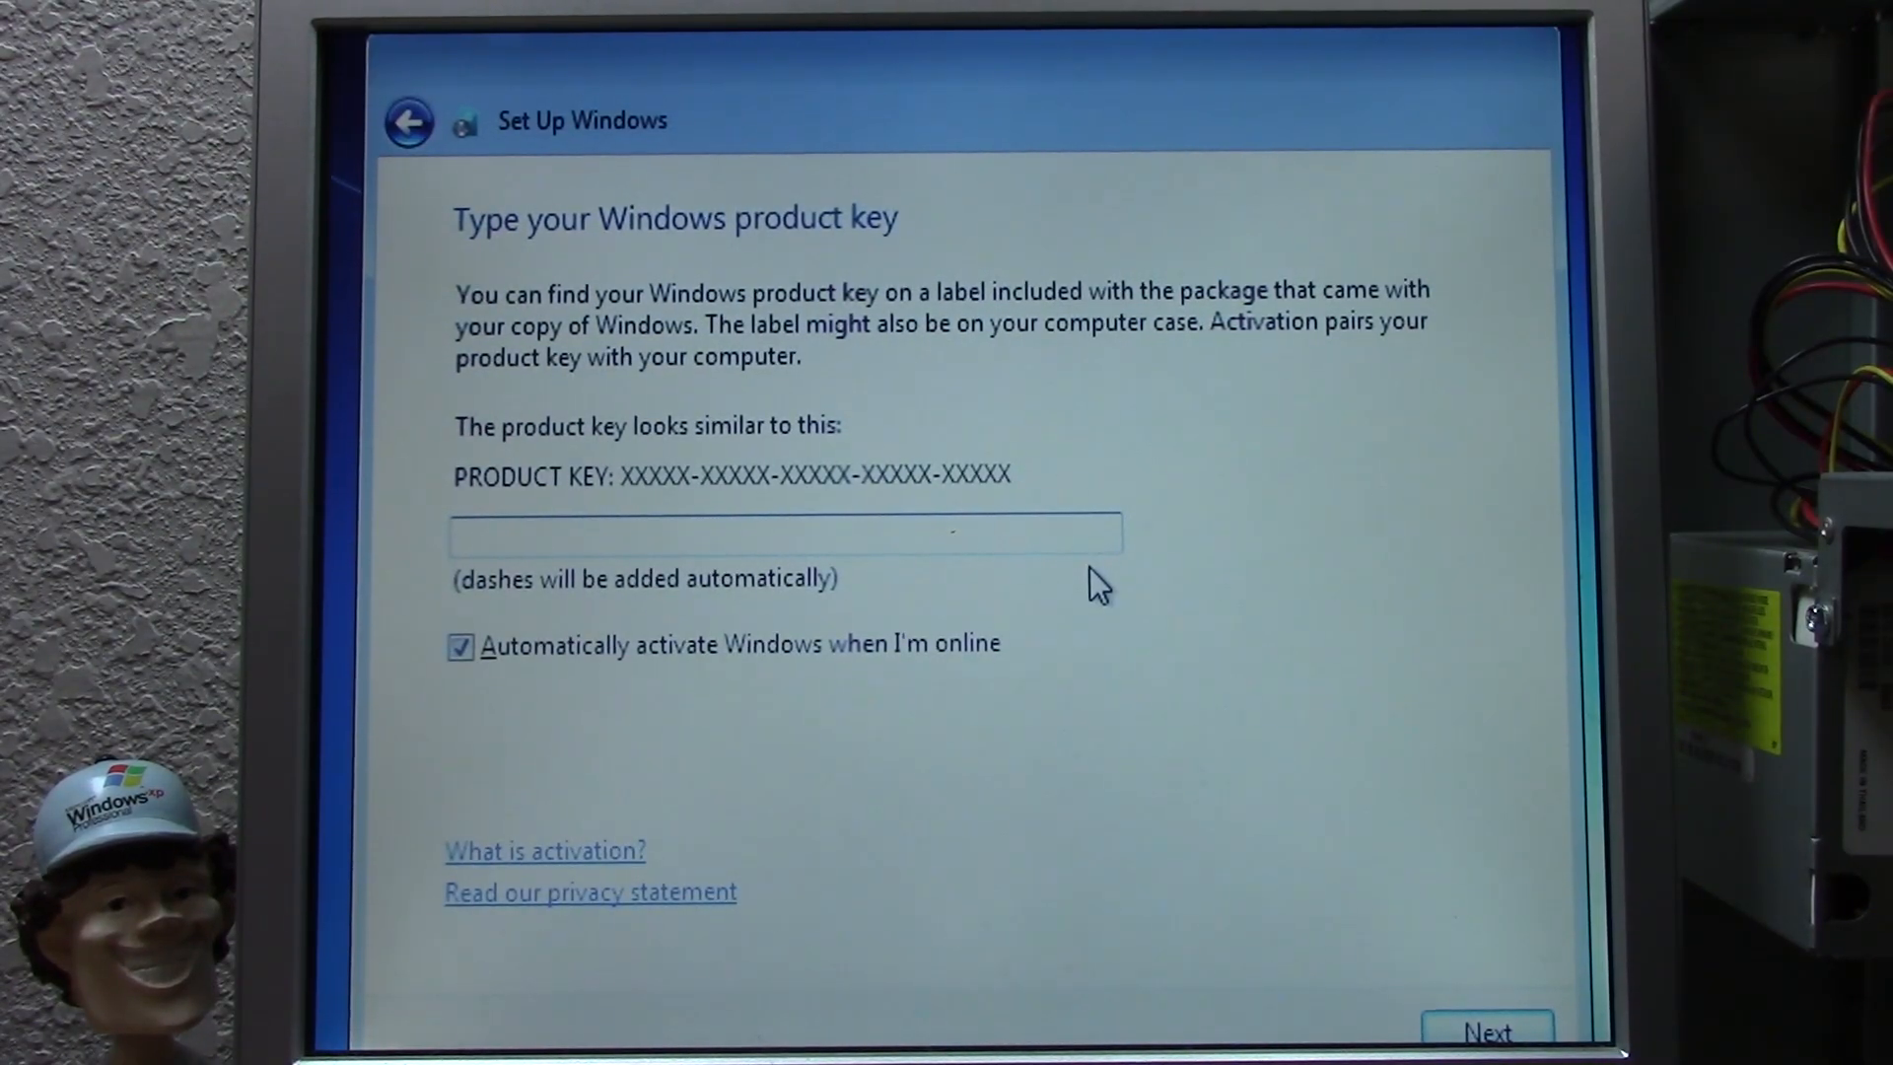
key(Return)
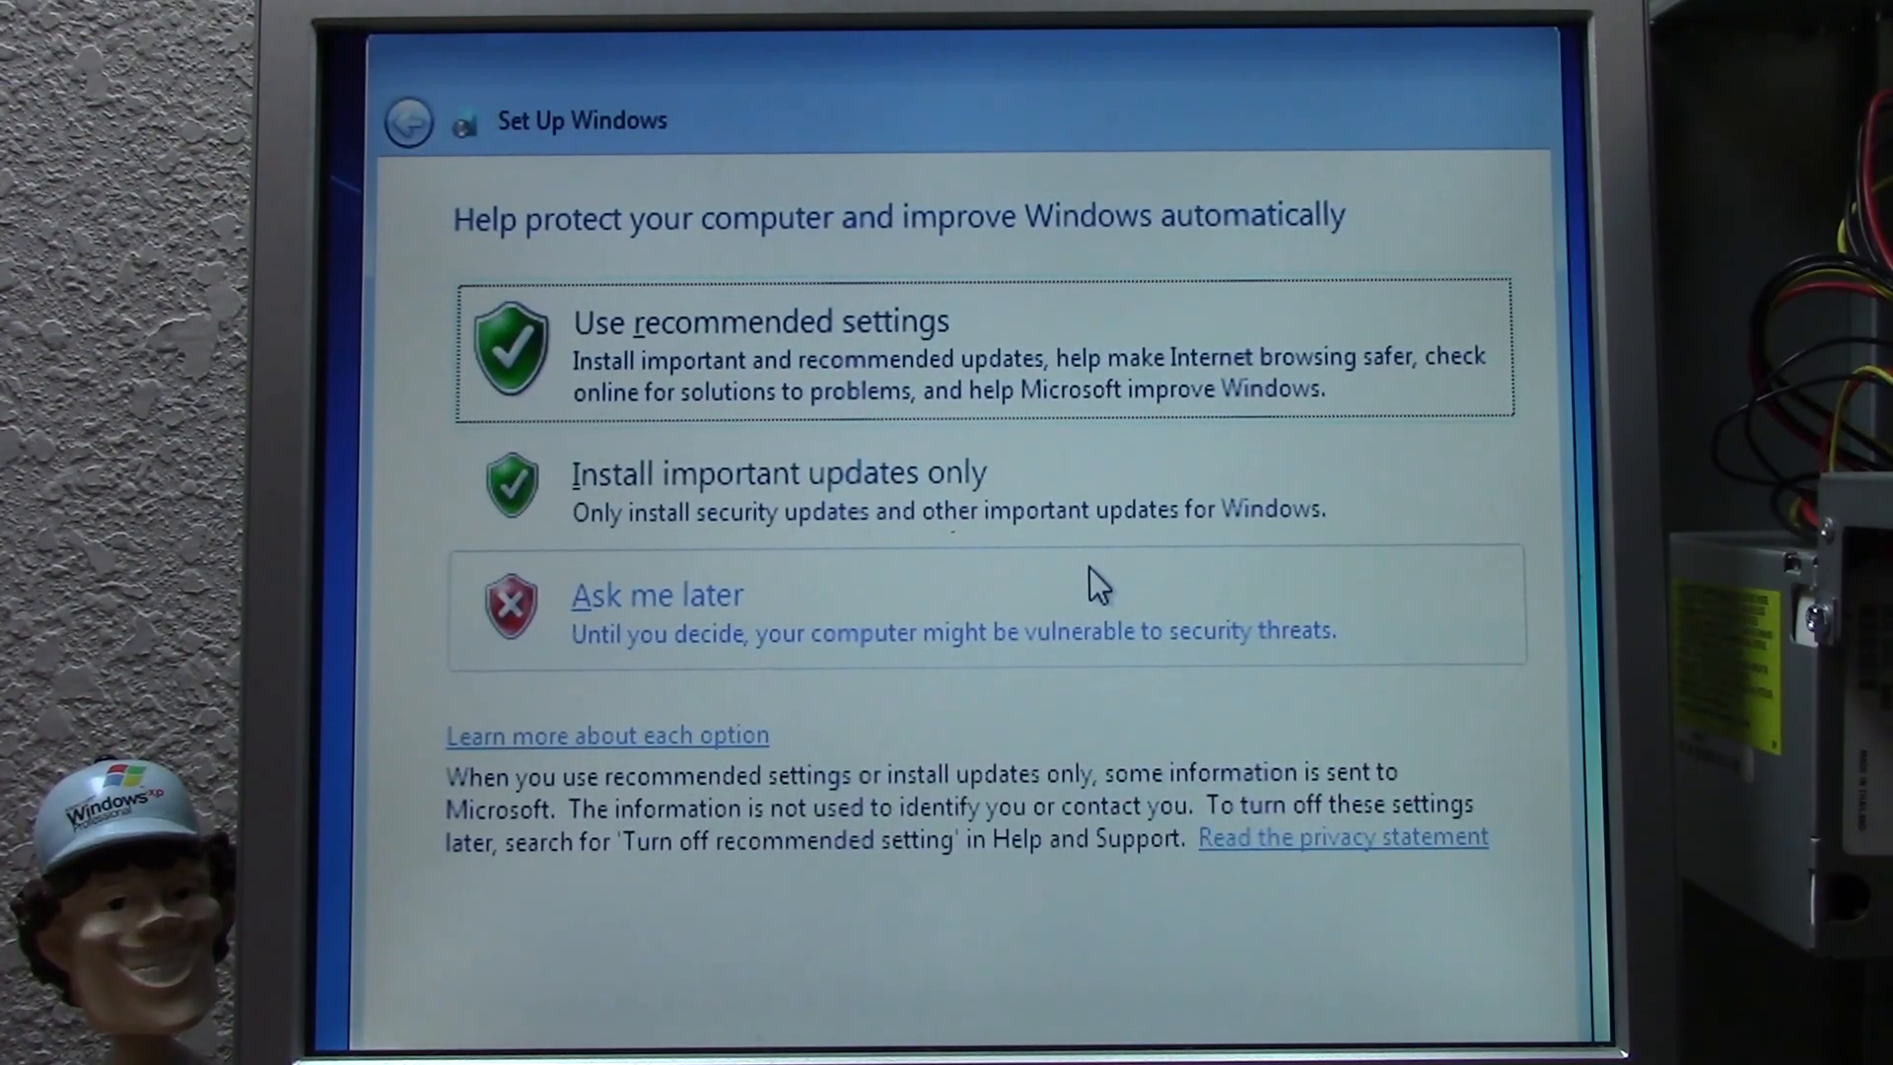
click(1089, 586)
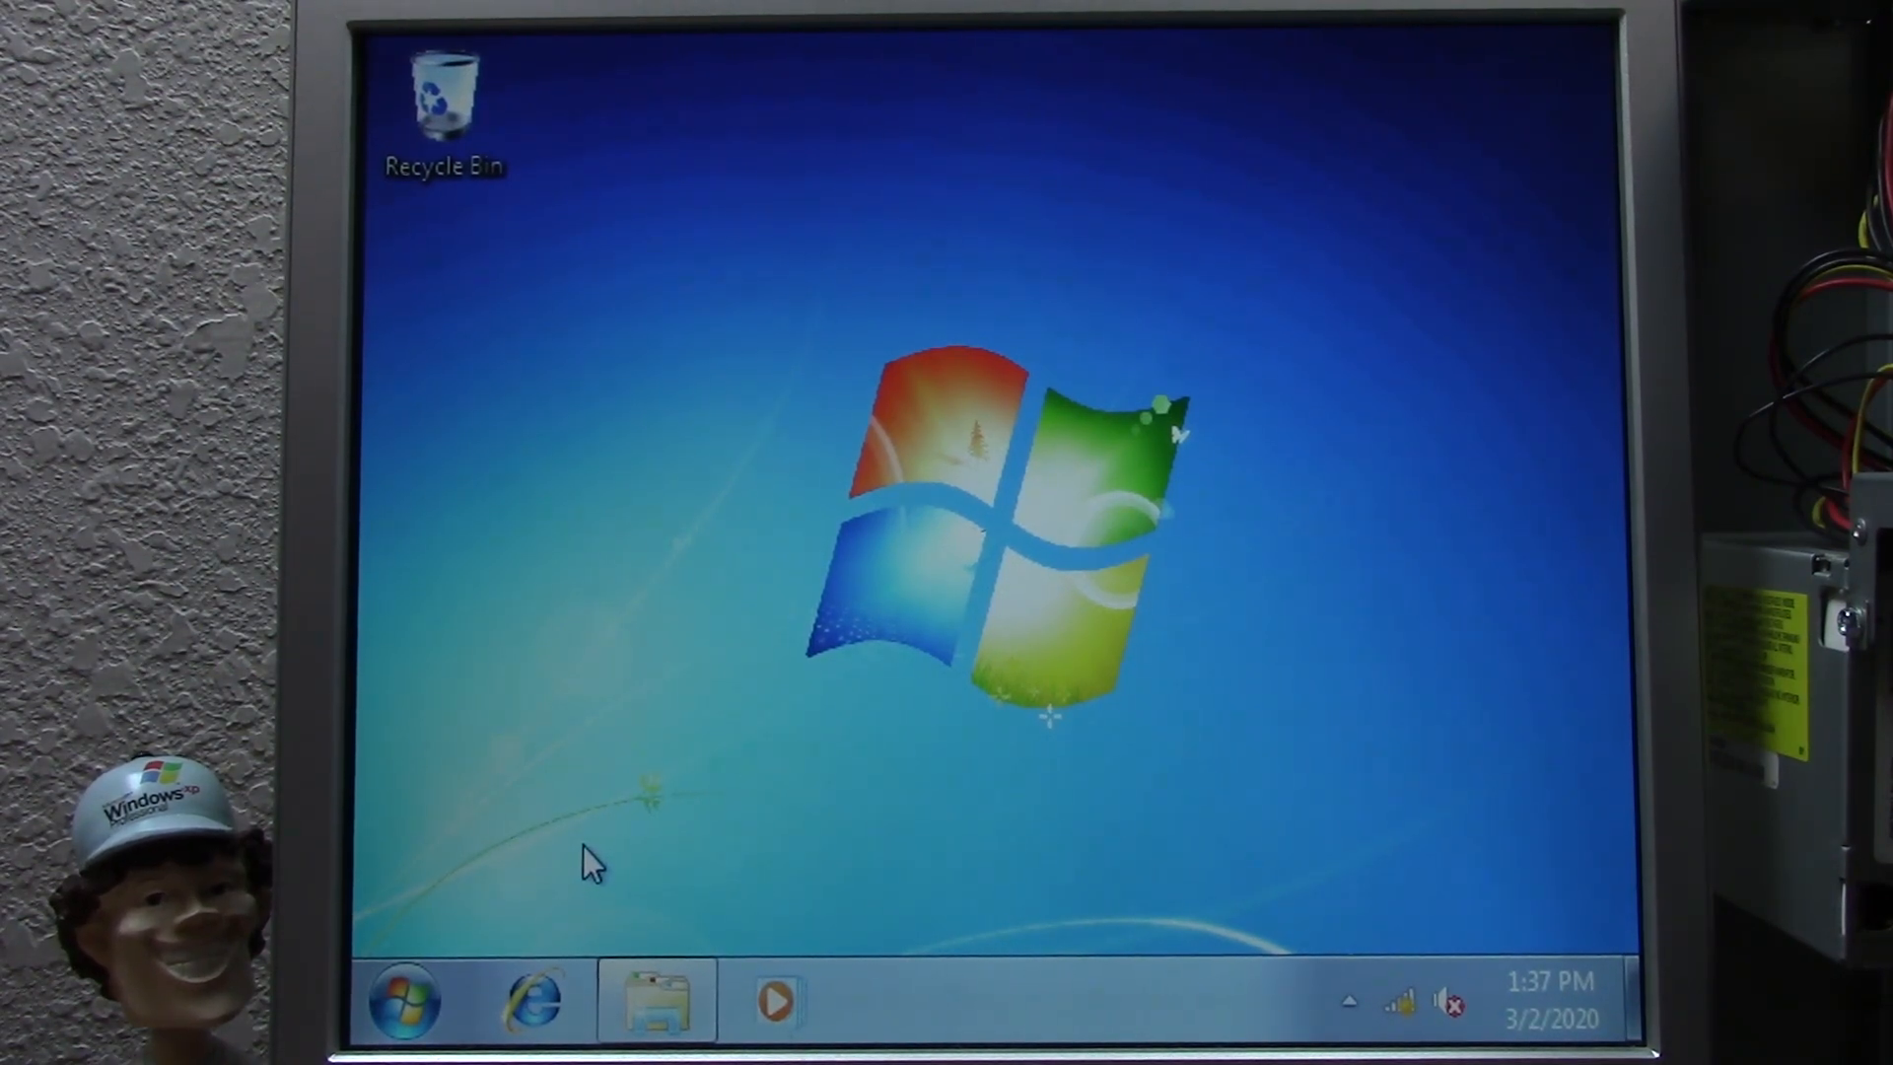
- Reach the System page via Start and Control Panel to see Windows 7 Professional, 32-bit
click(407, 1004)
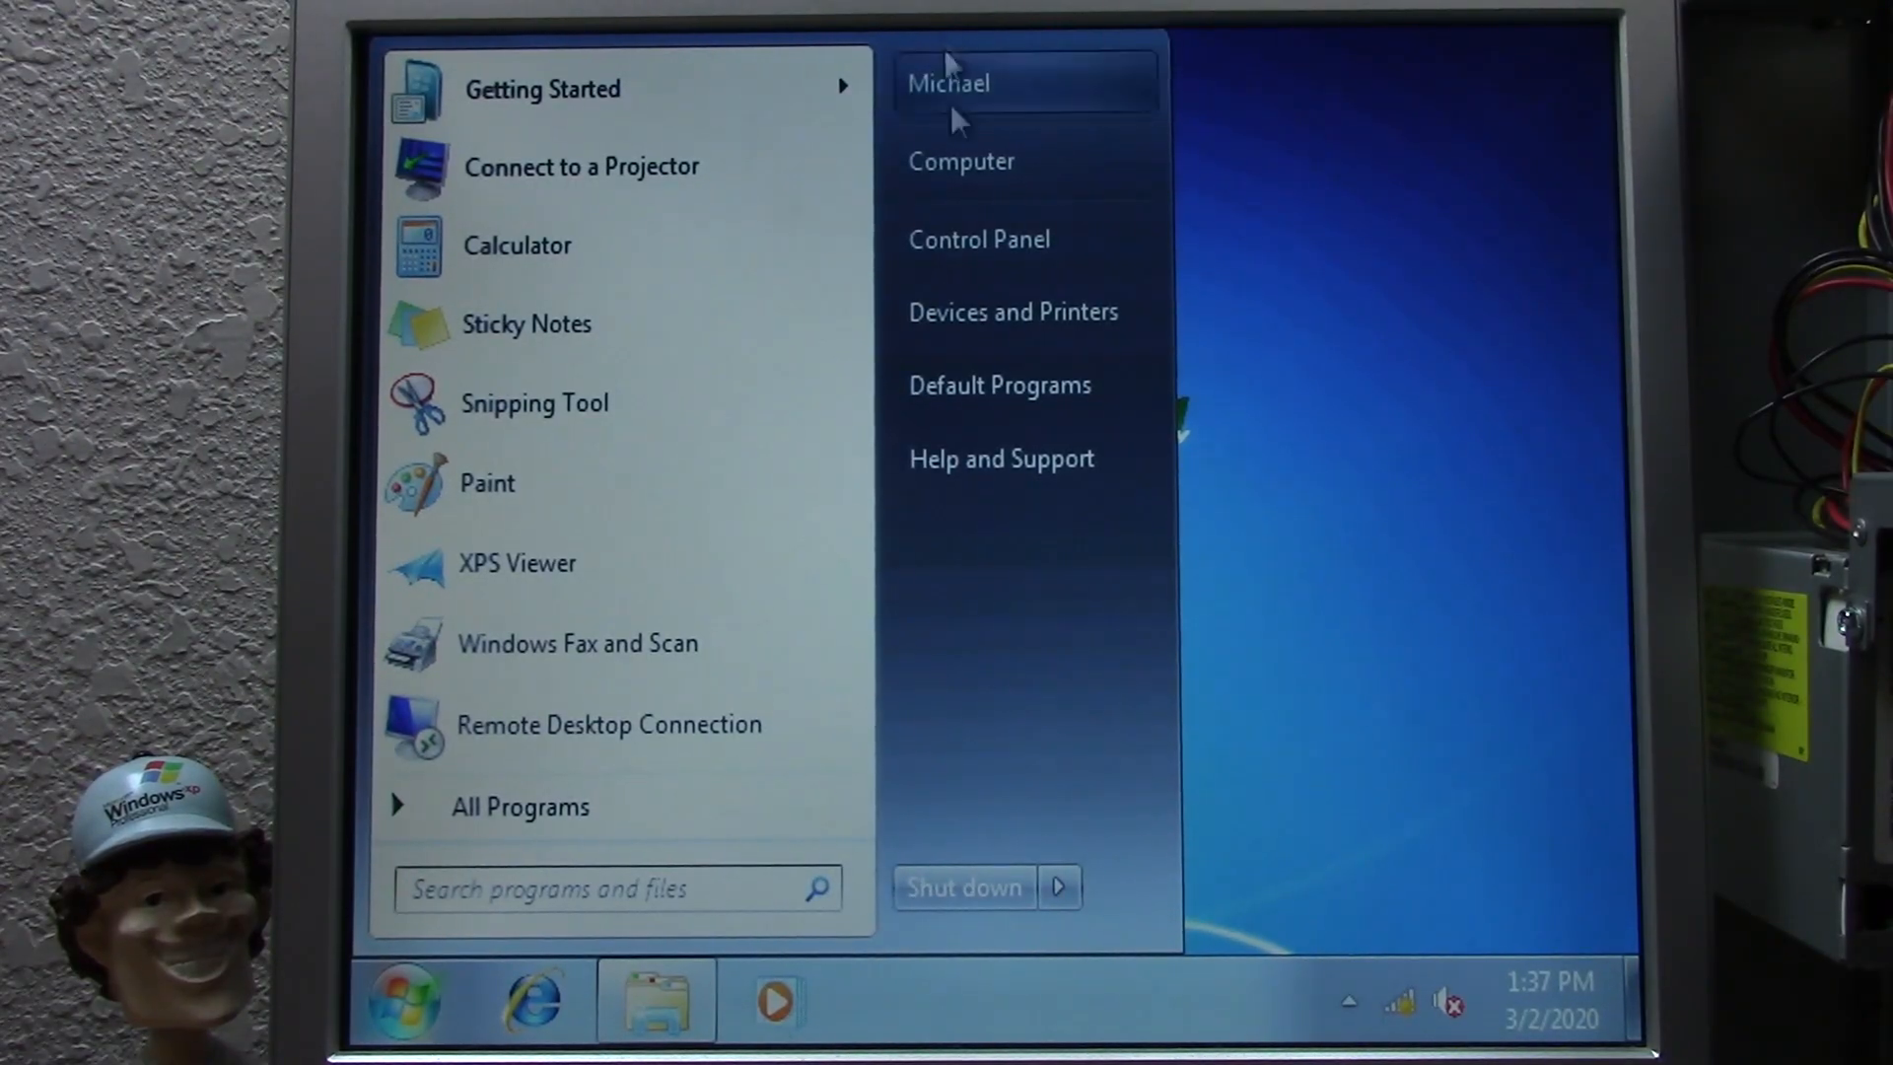
click(995, 248)
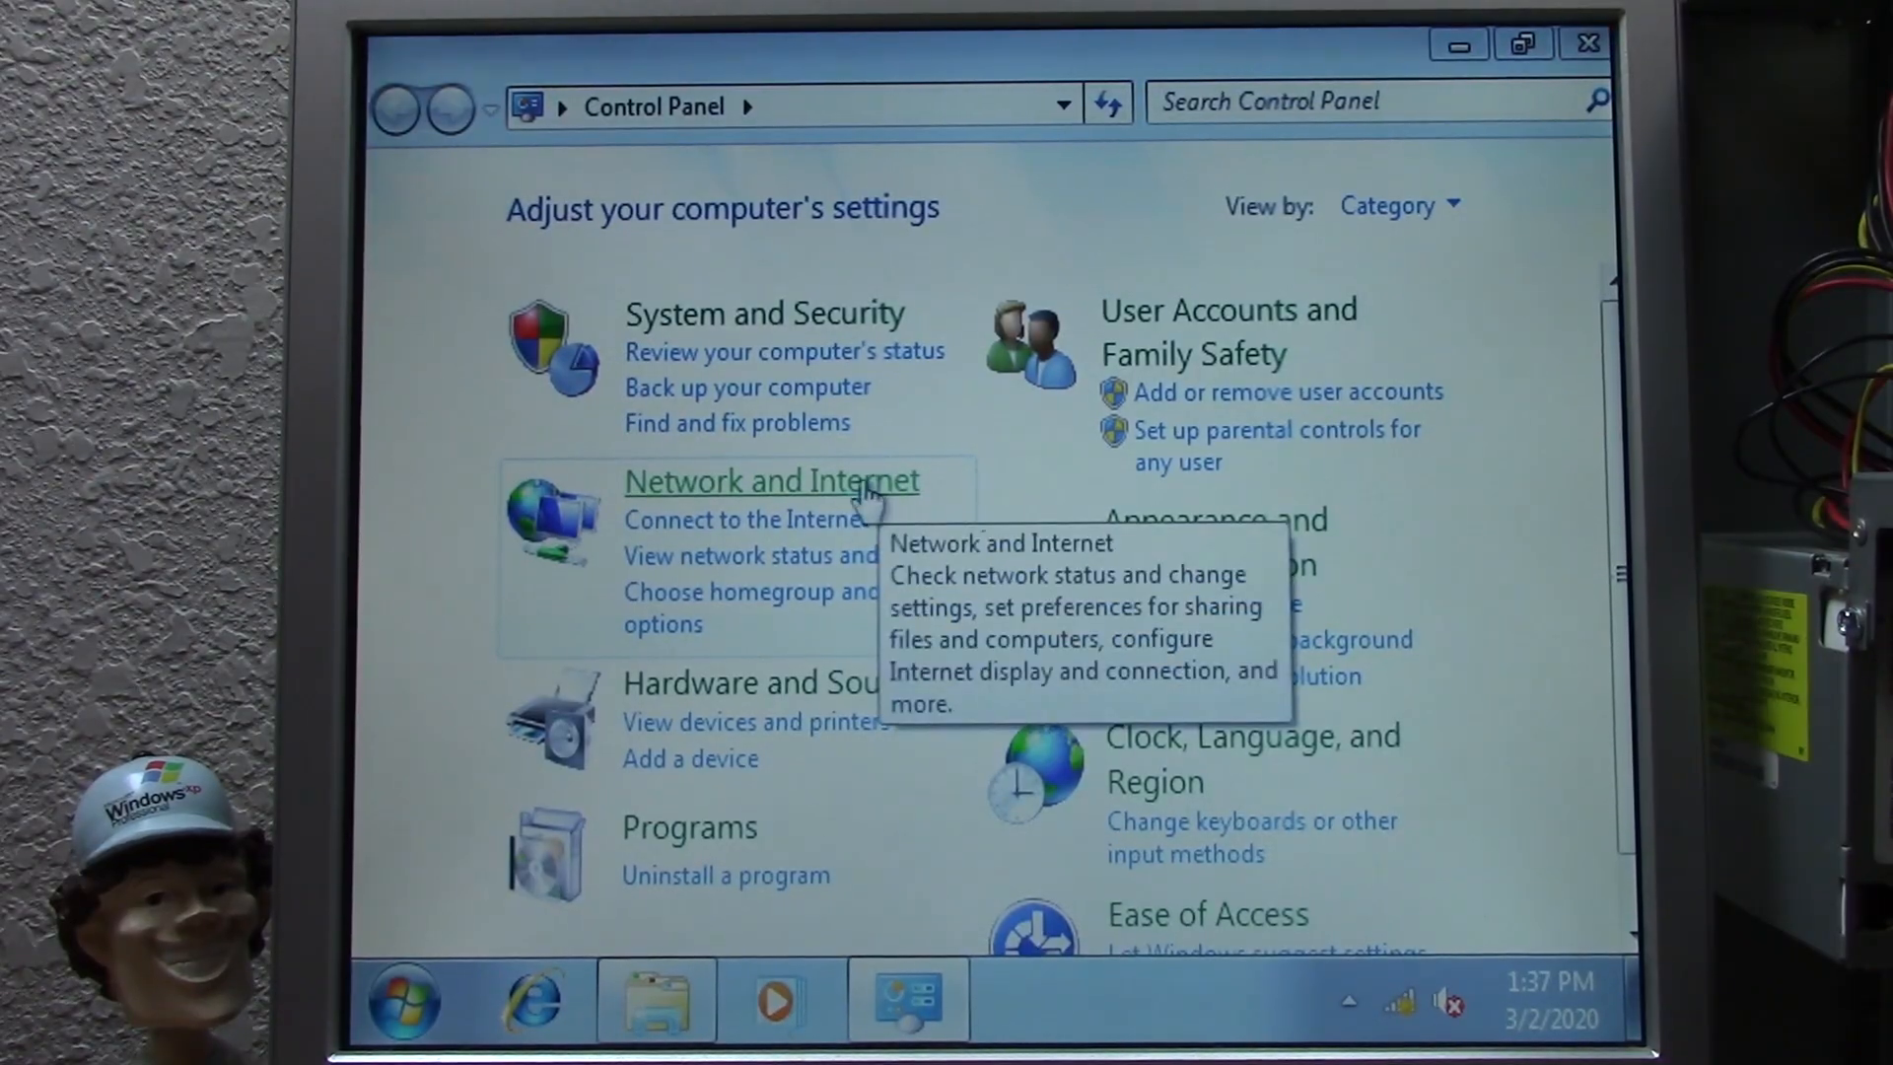
click(872, 484)
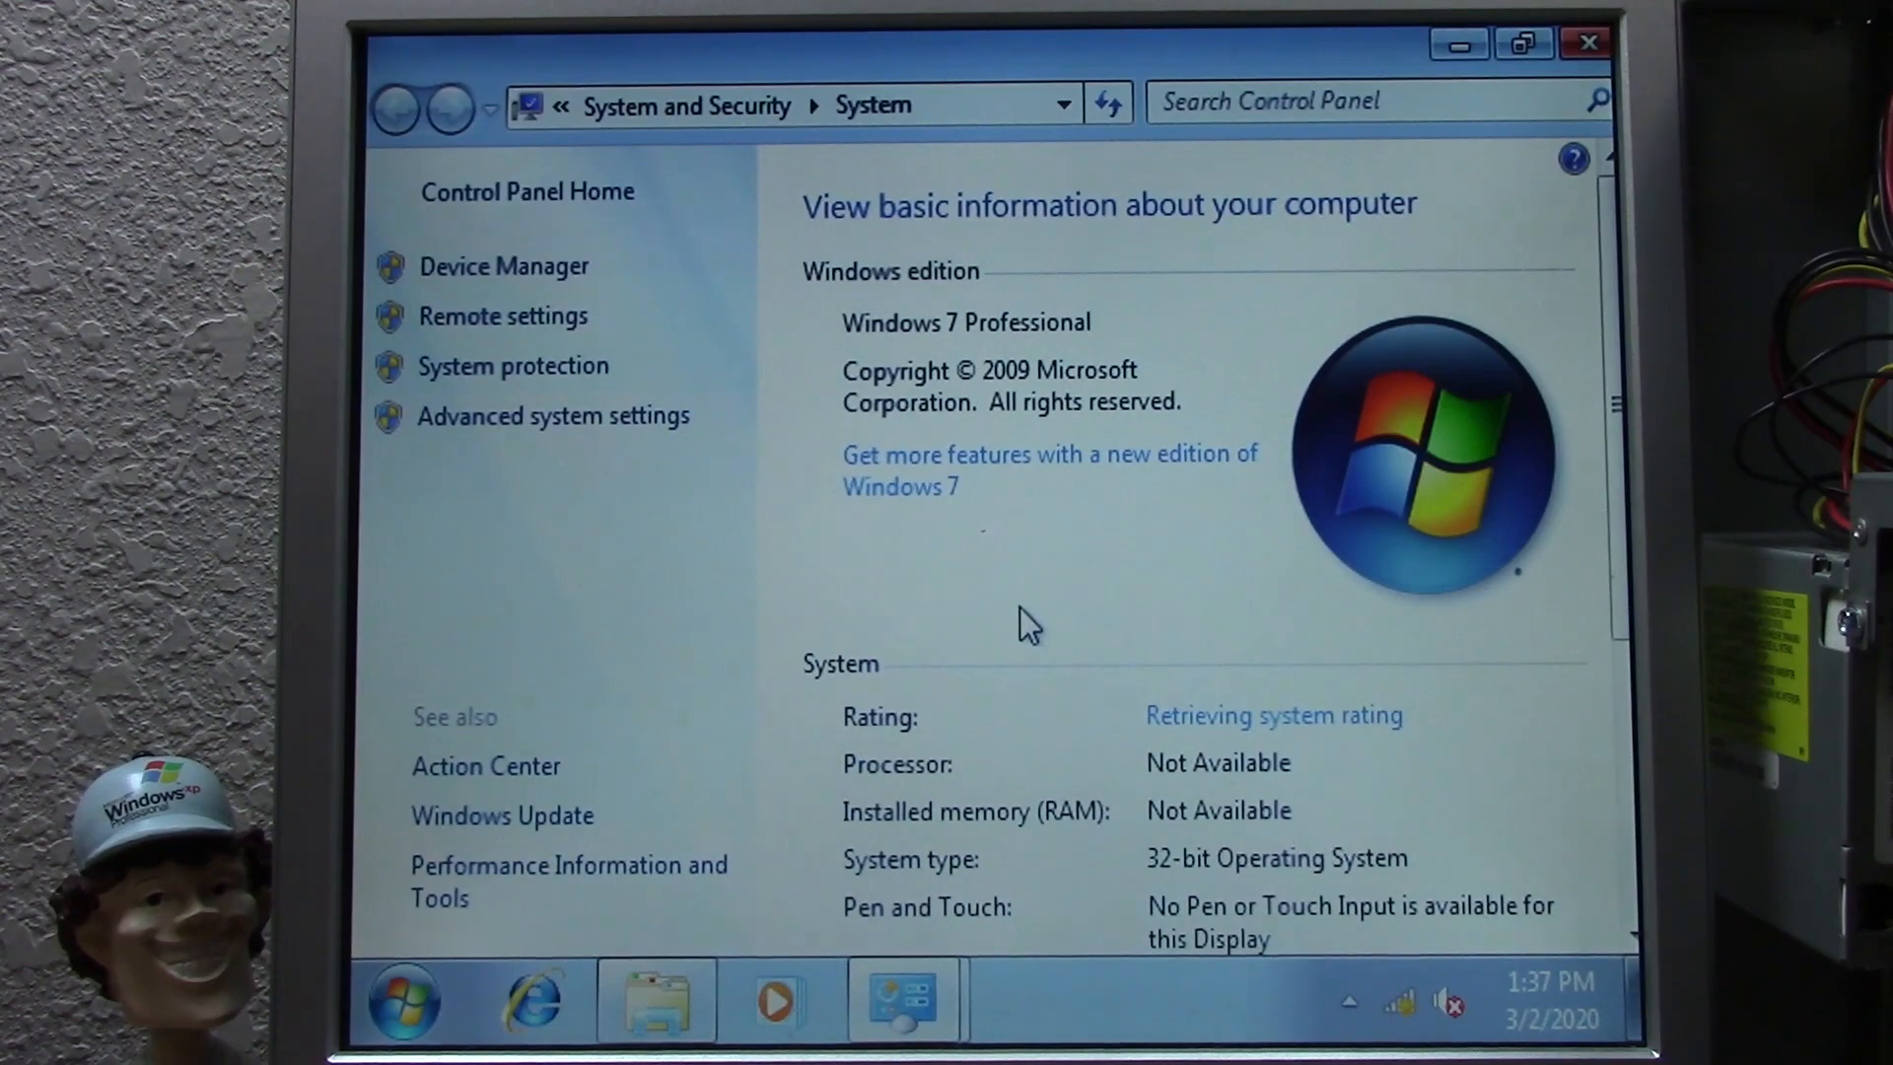
scroll(951, 636, down, 1)
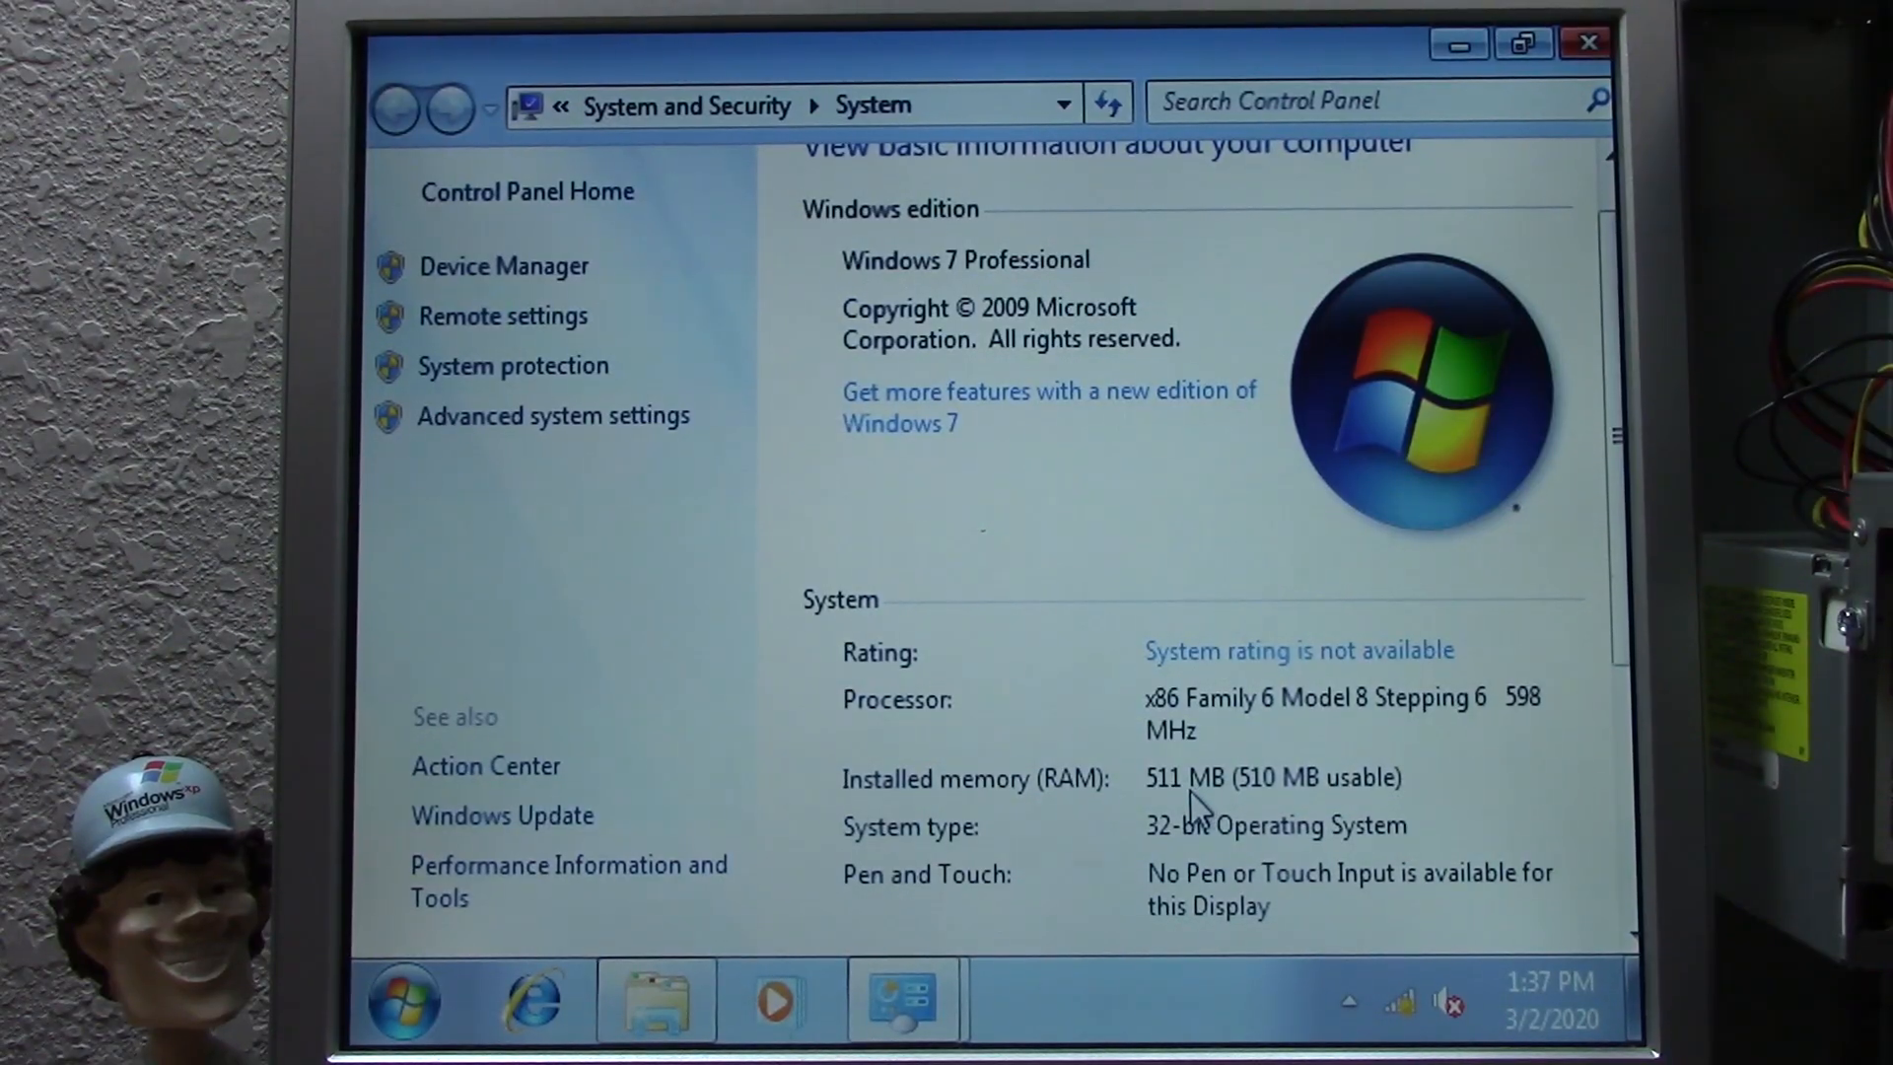
scroll(1191, 790, down, 1)
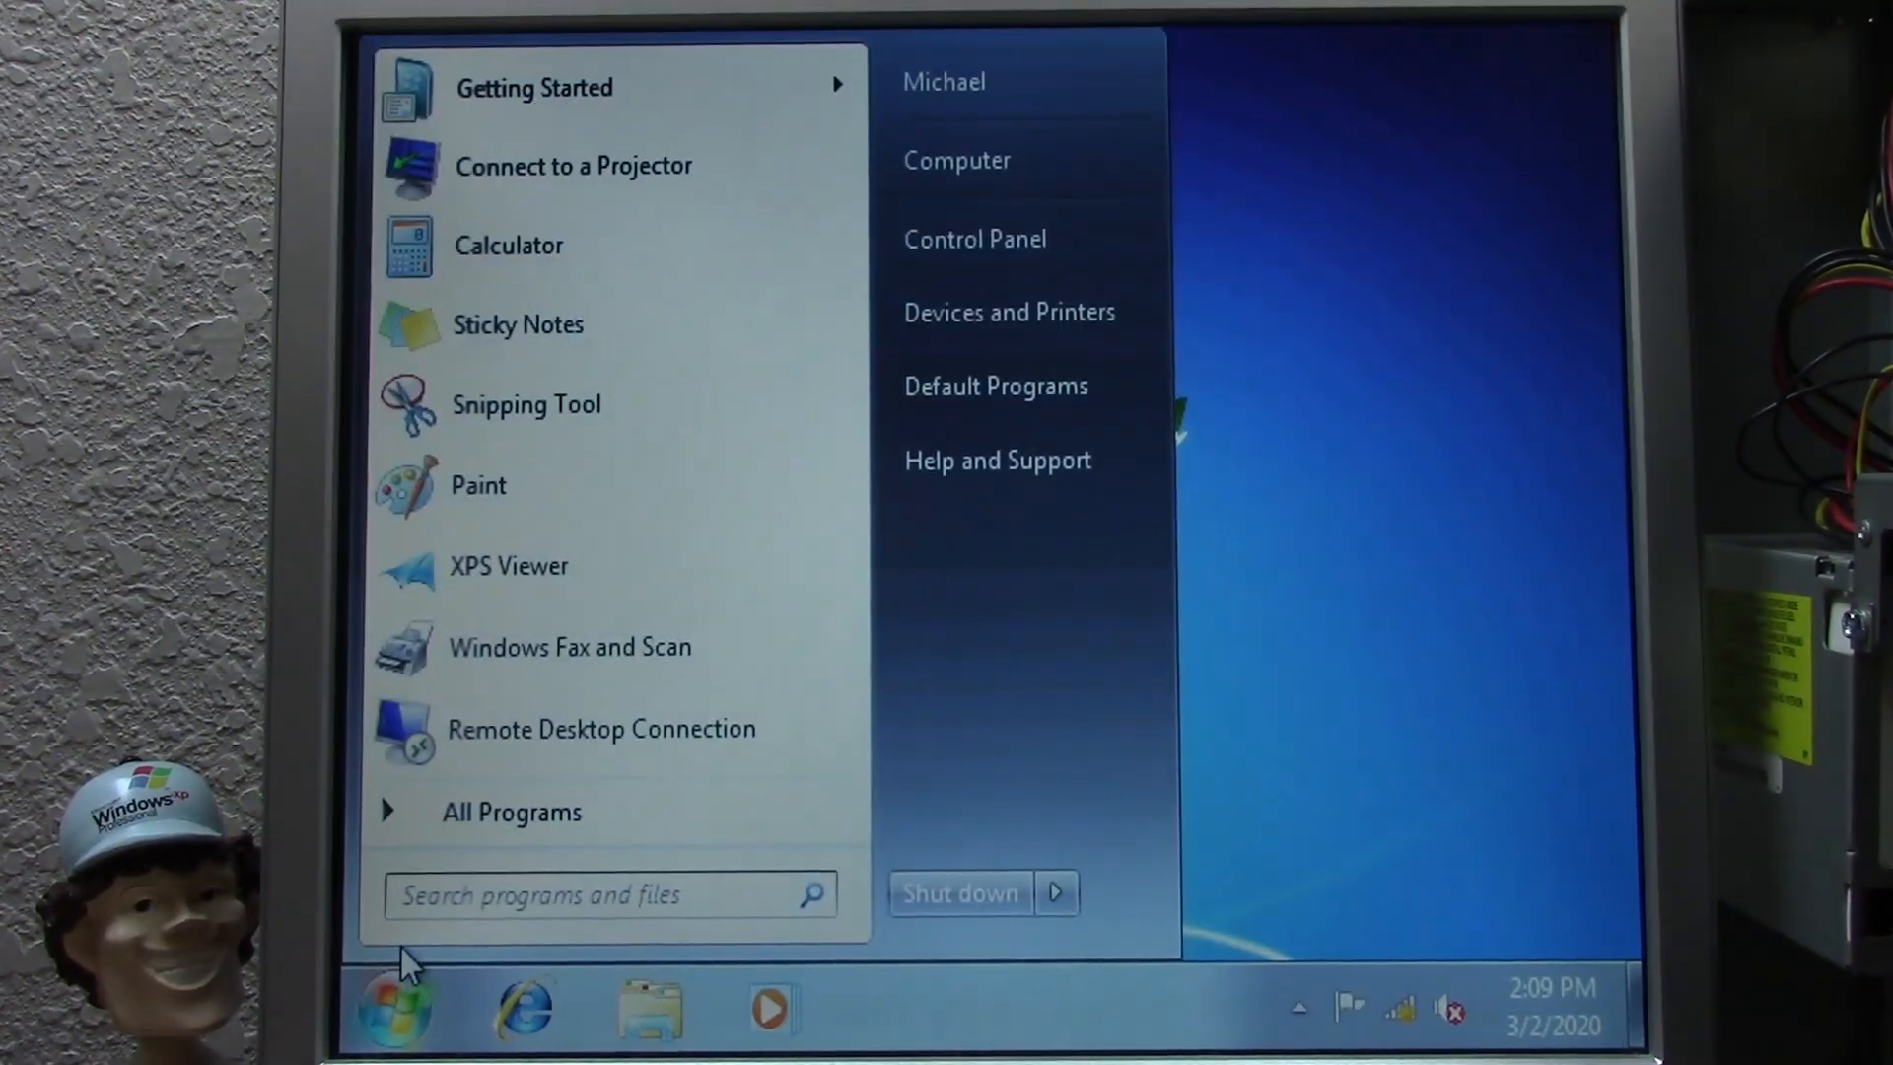
text(winver)
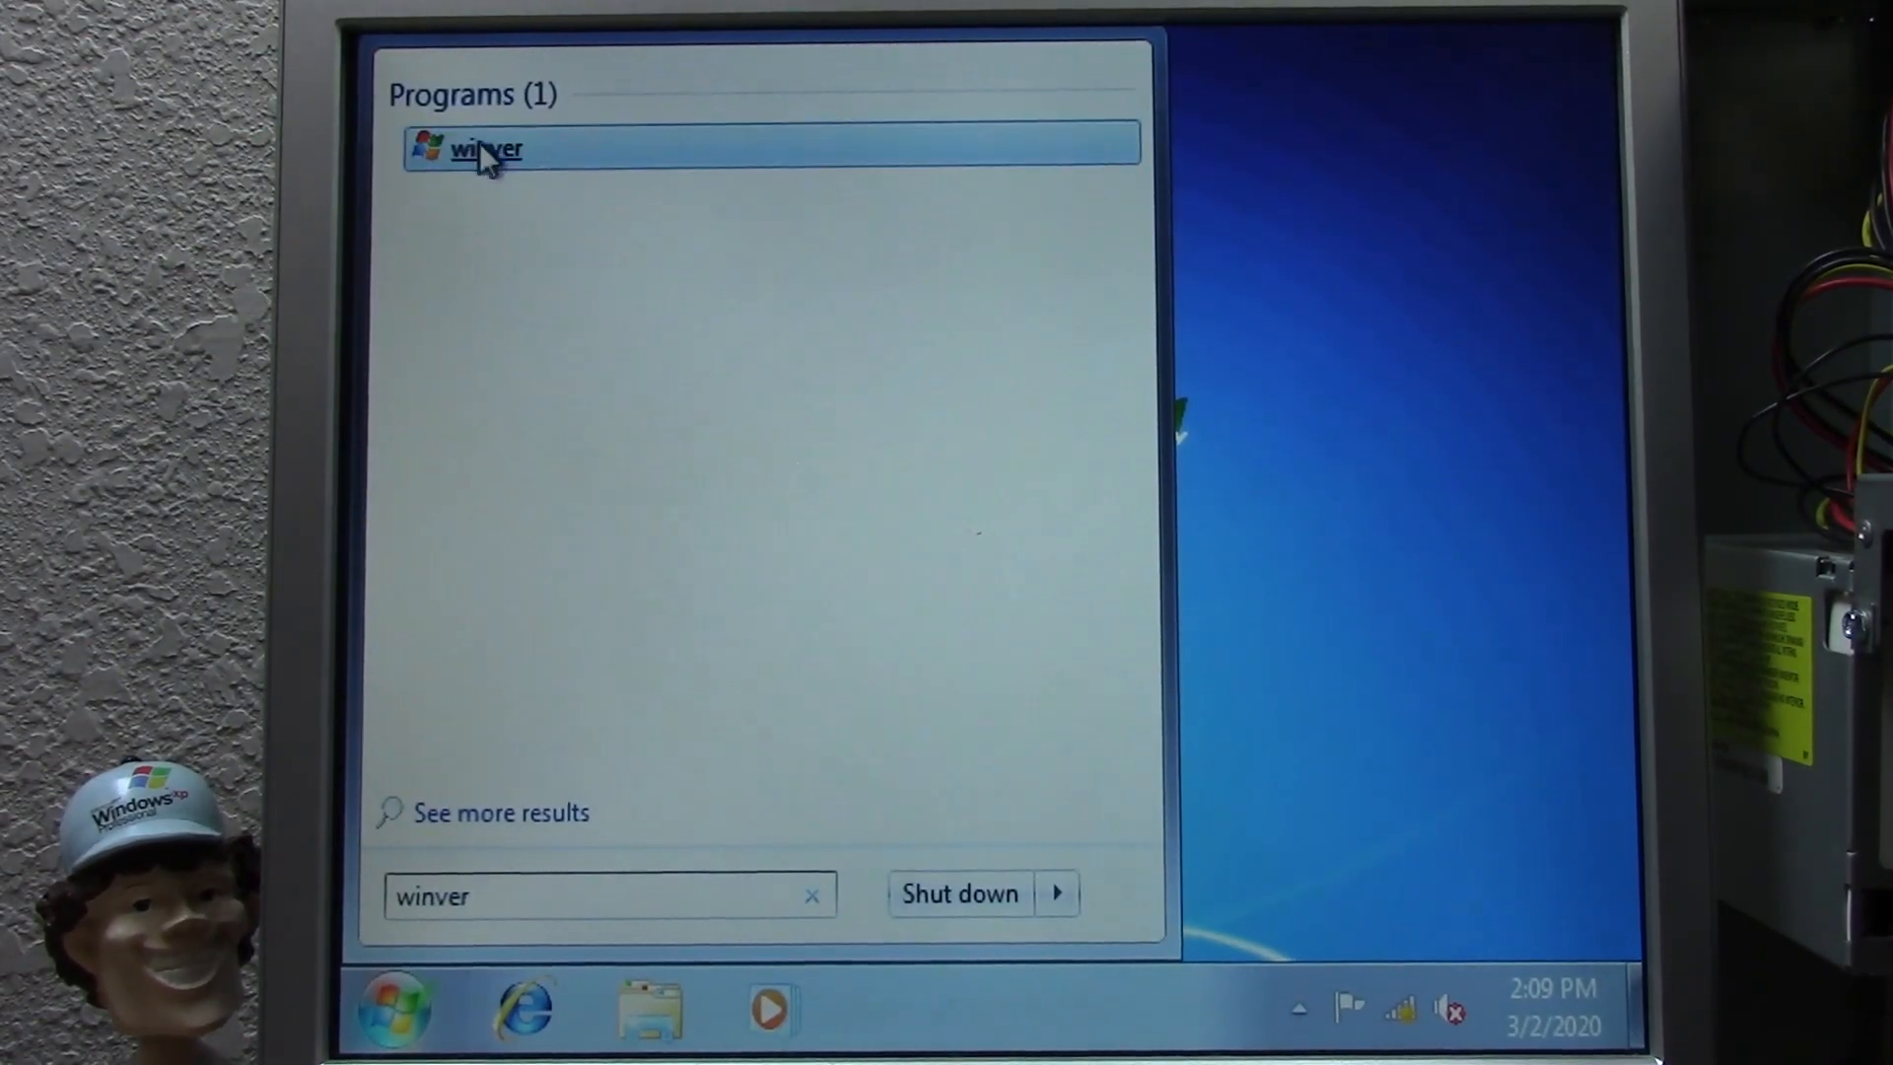
- Run winver to confirm version 6.1 build 7600 and dismiss the version box
click(485, 148)
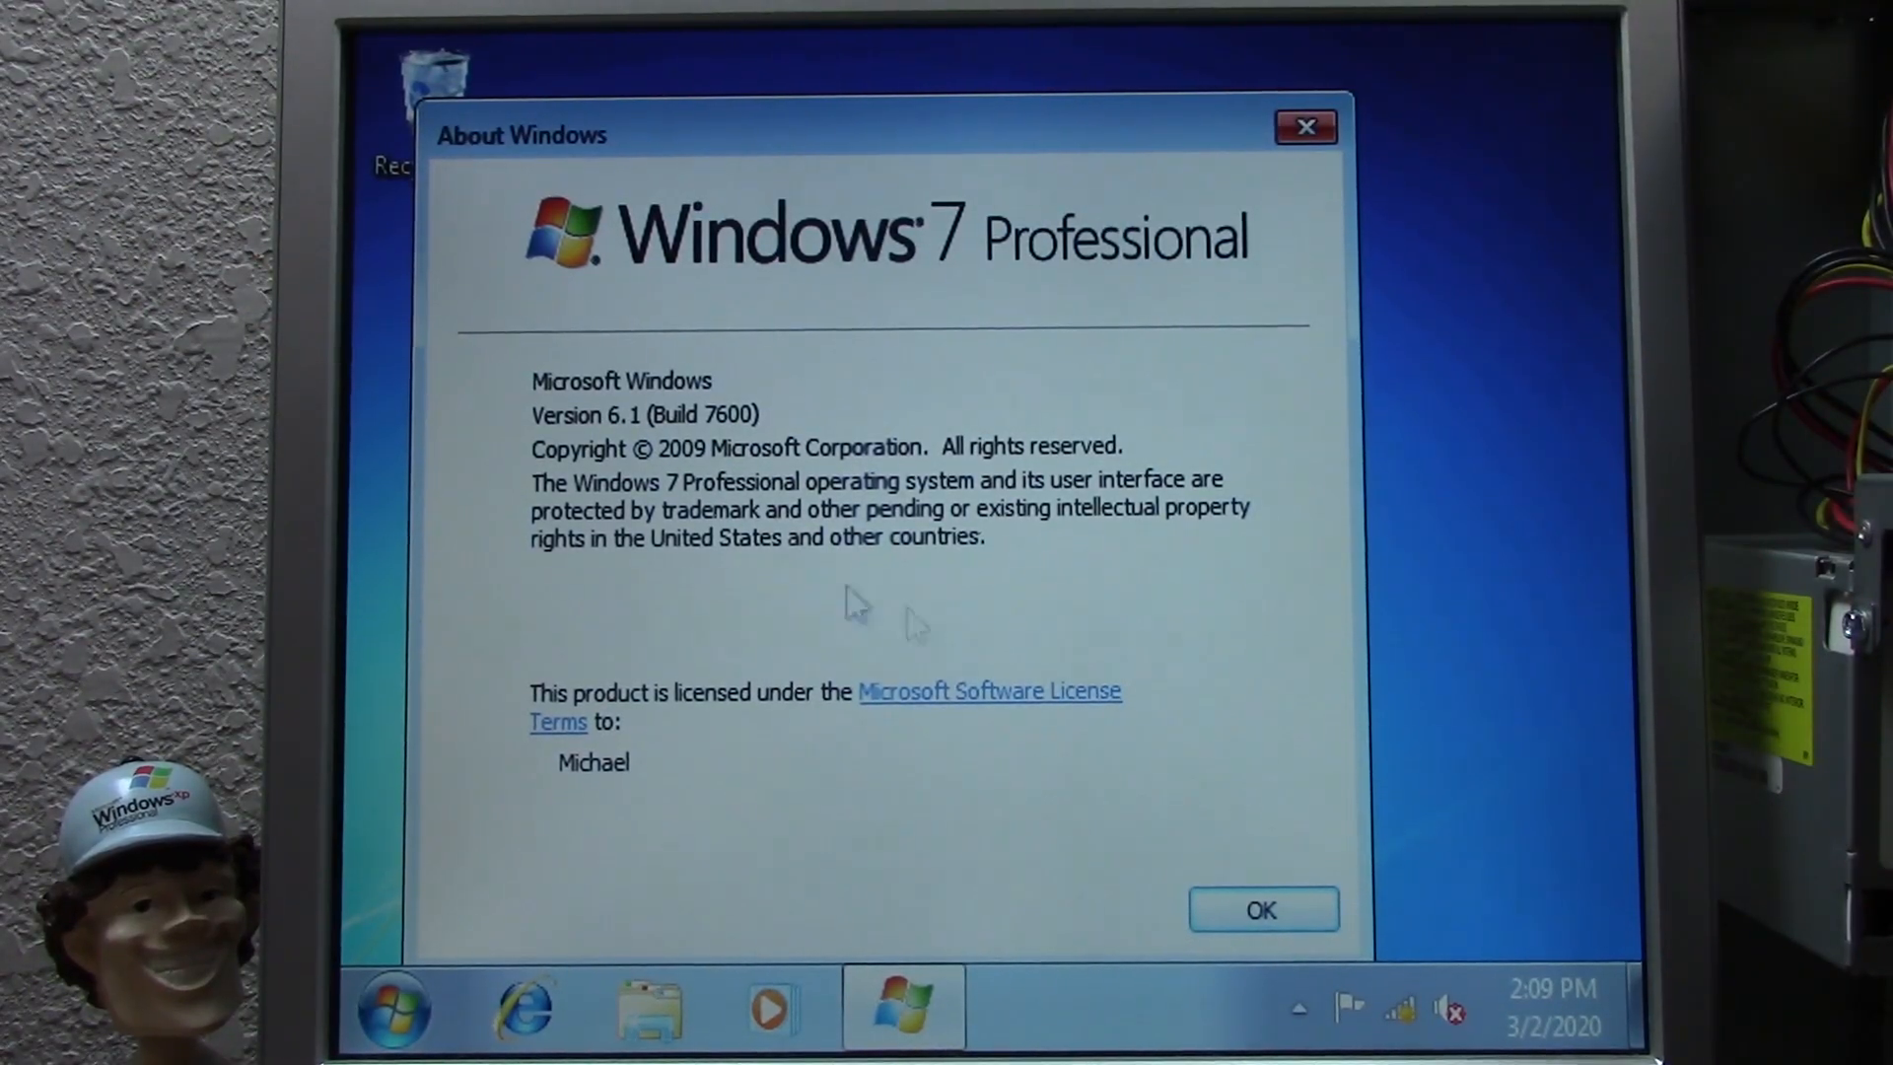
click(1250, 910)
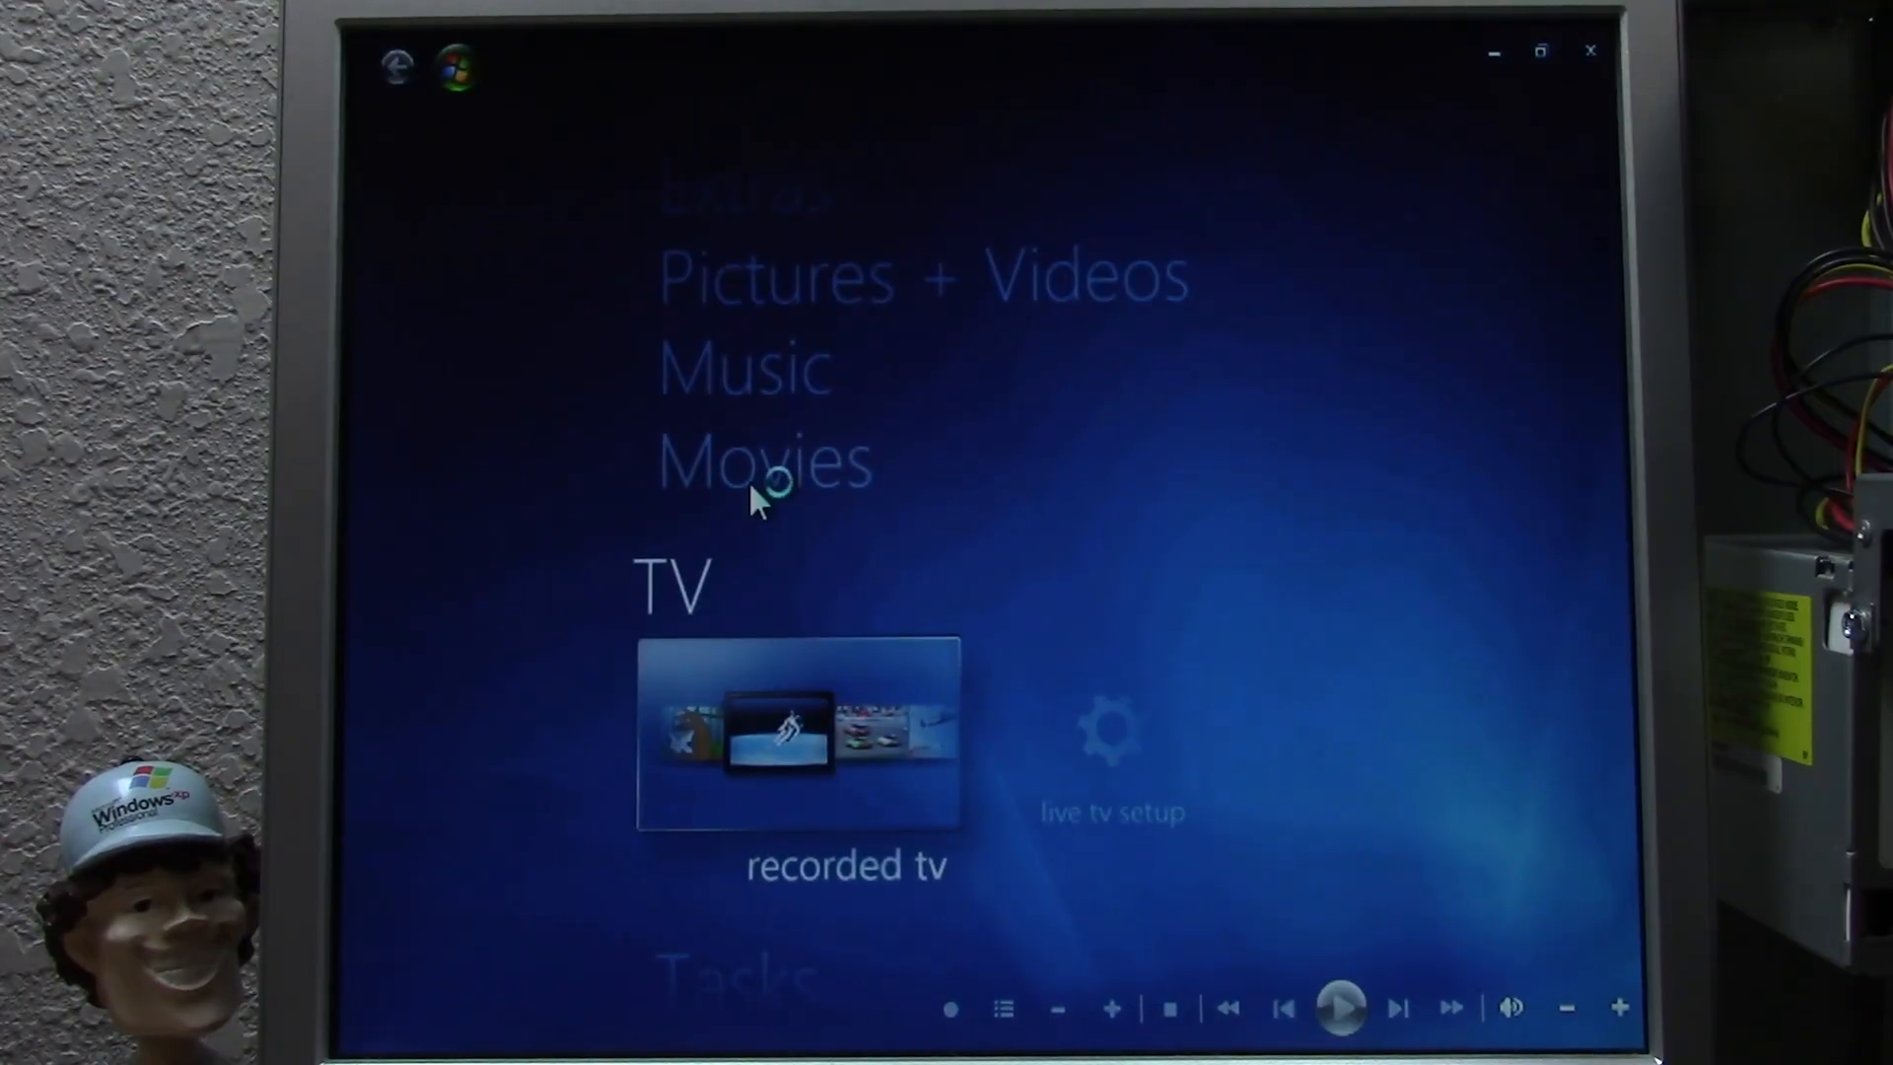
- Browse the main menu through Movies, Pictures + Videos, Extras and Music down to Tasks
click(748, 482)
click(754, 467)
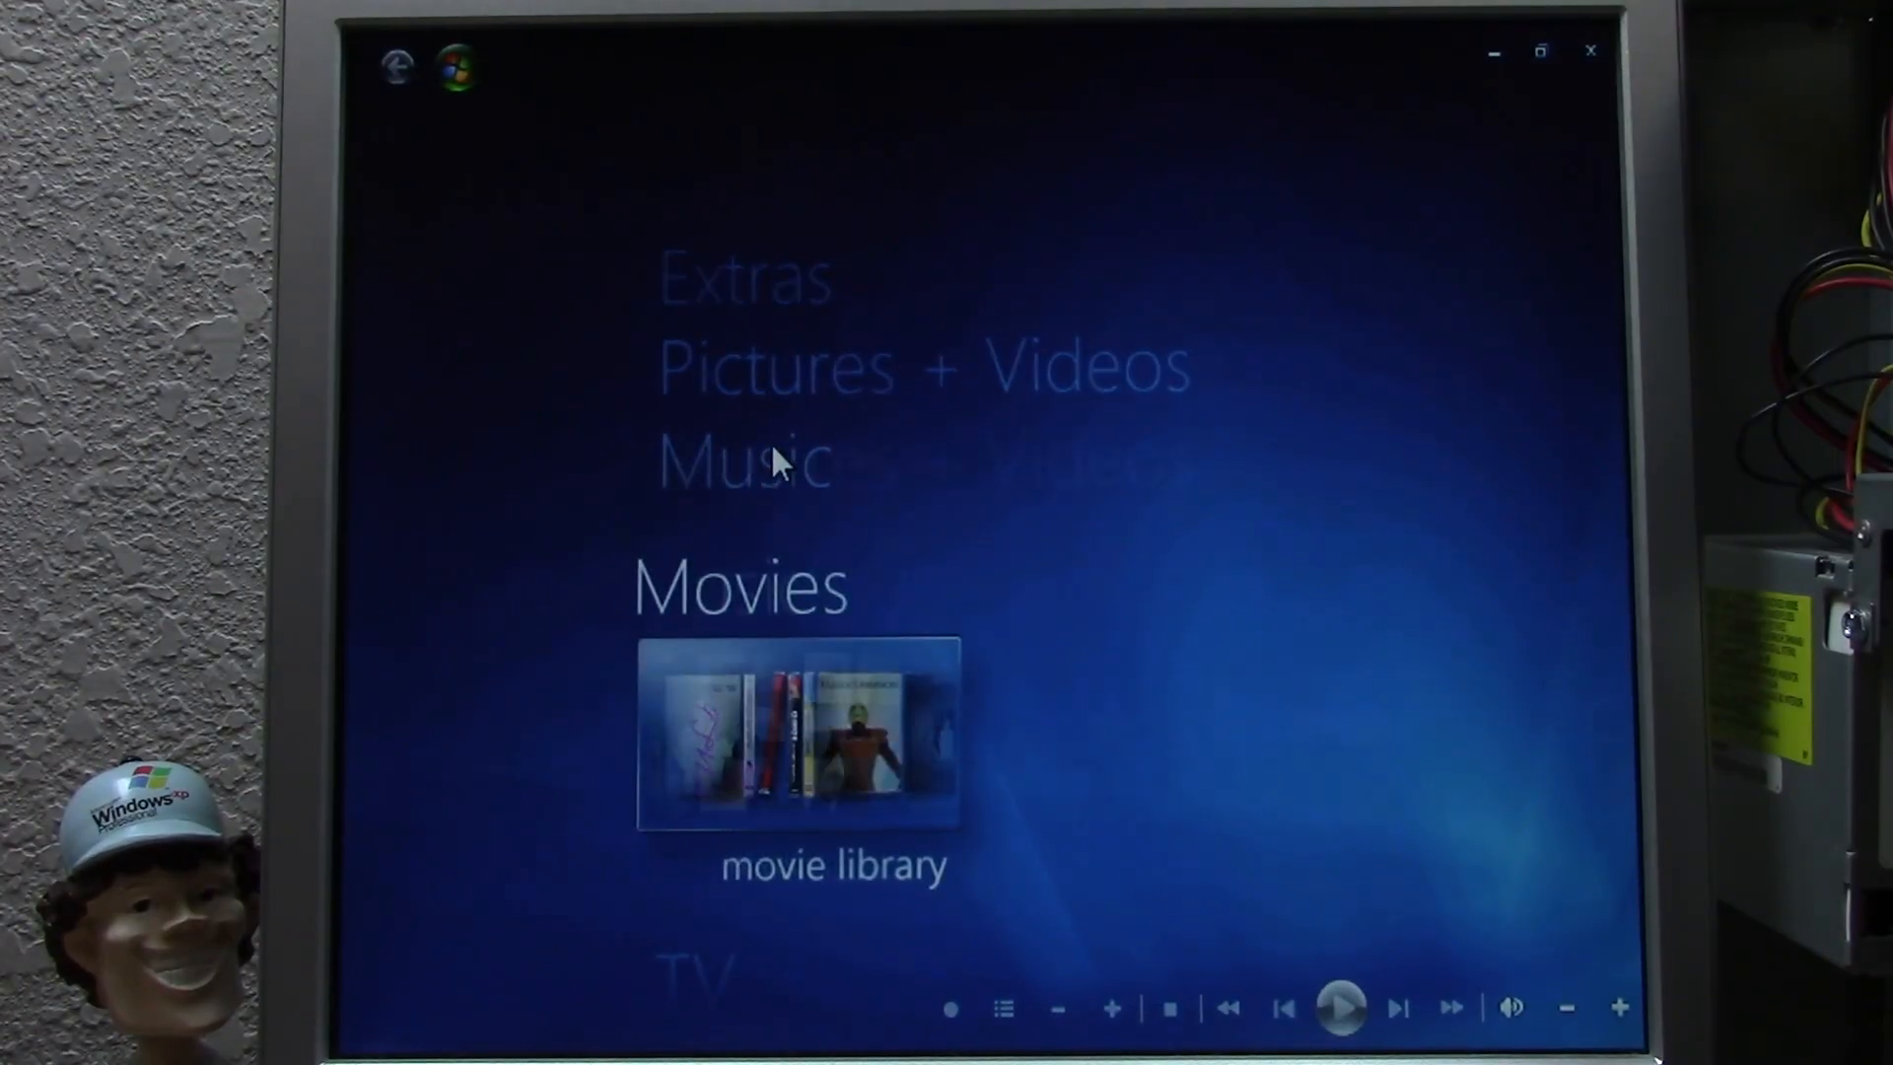
click(771, 461)
click(771, 461)
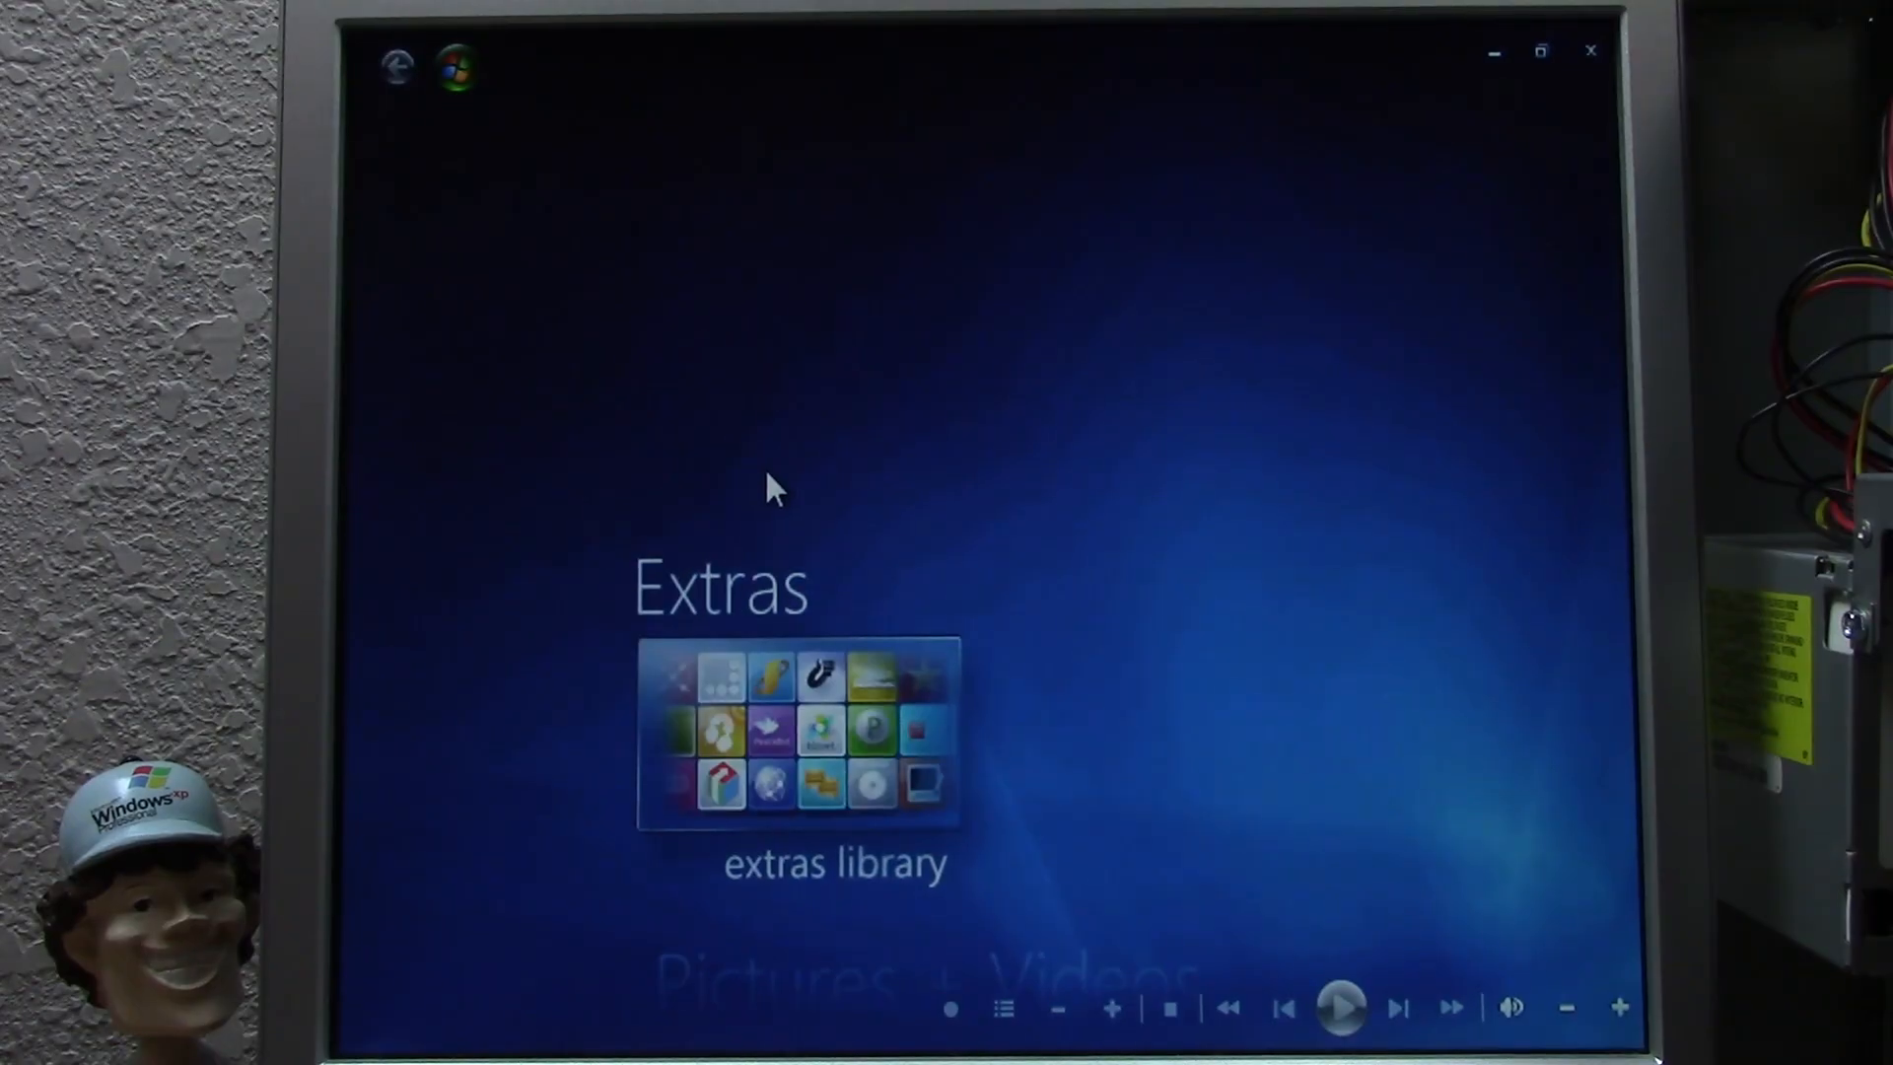
key(Down)
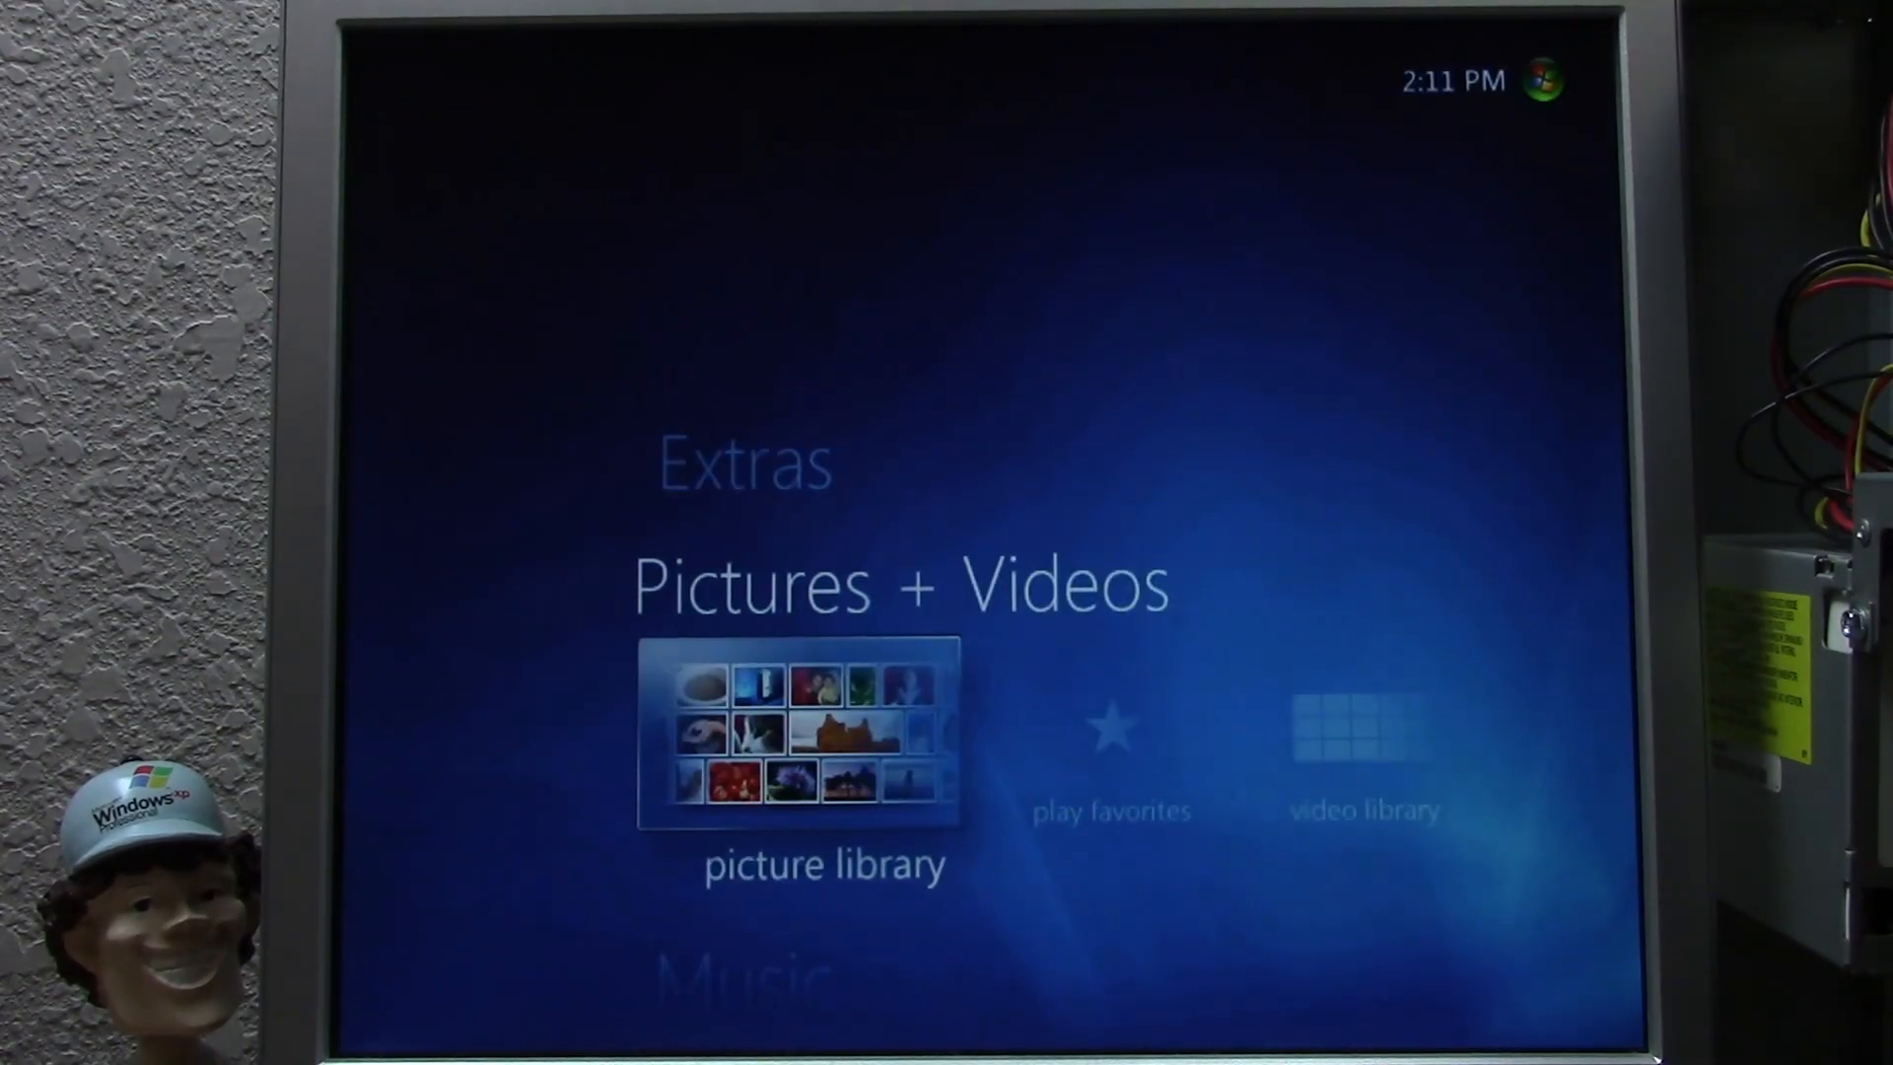
key(Down)
key(Down)
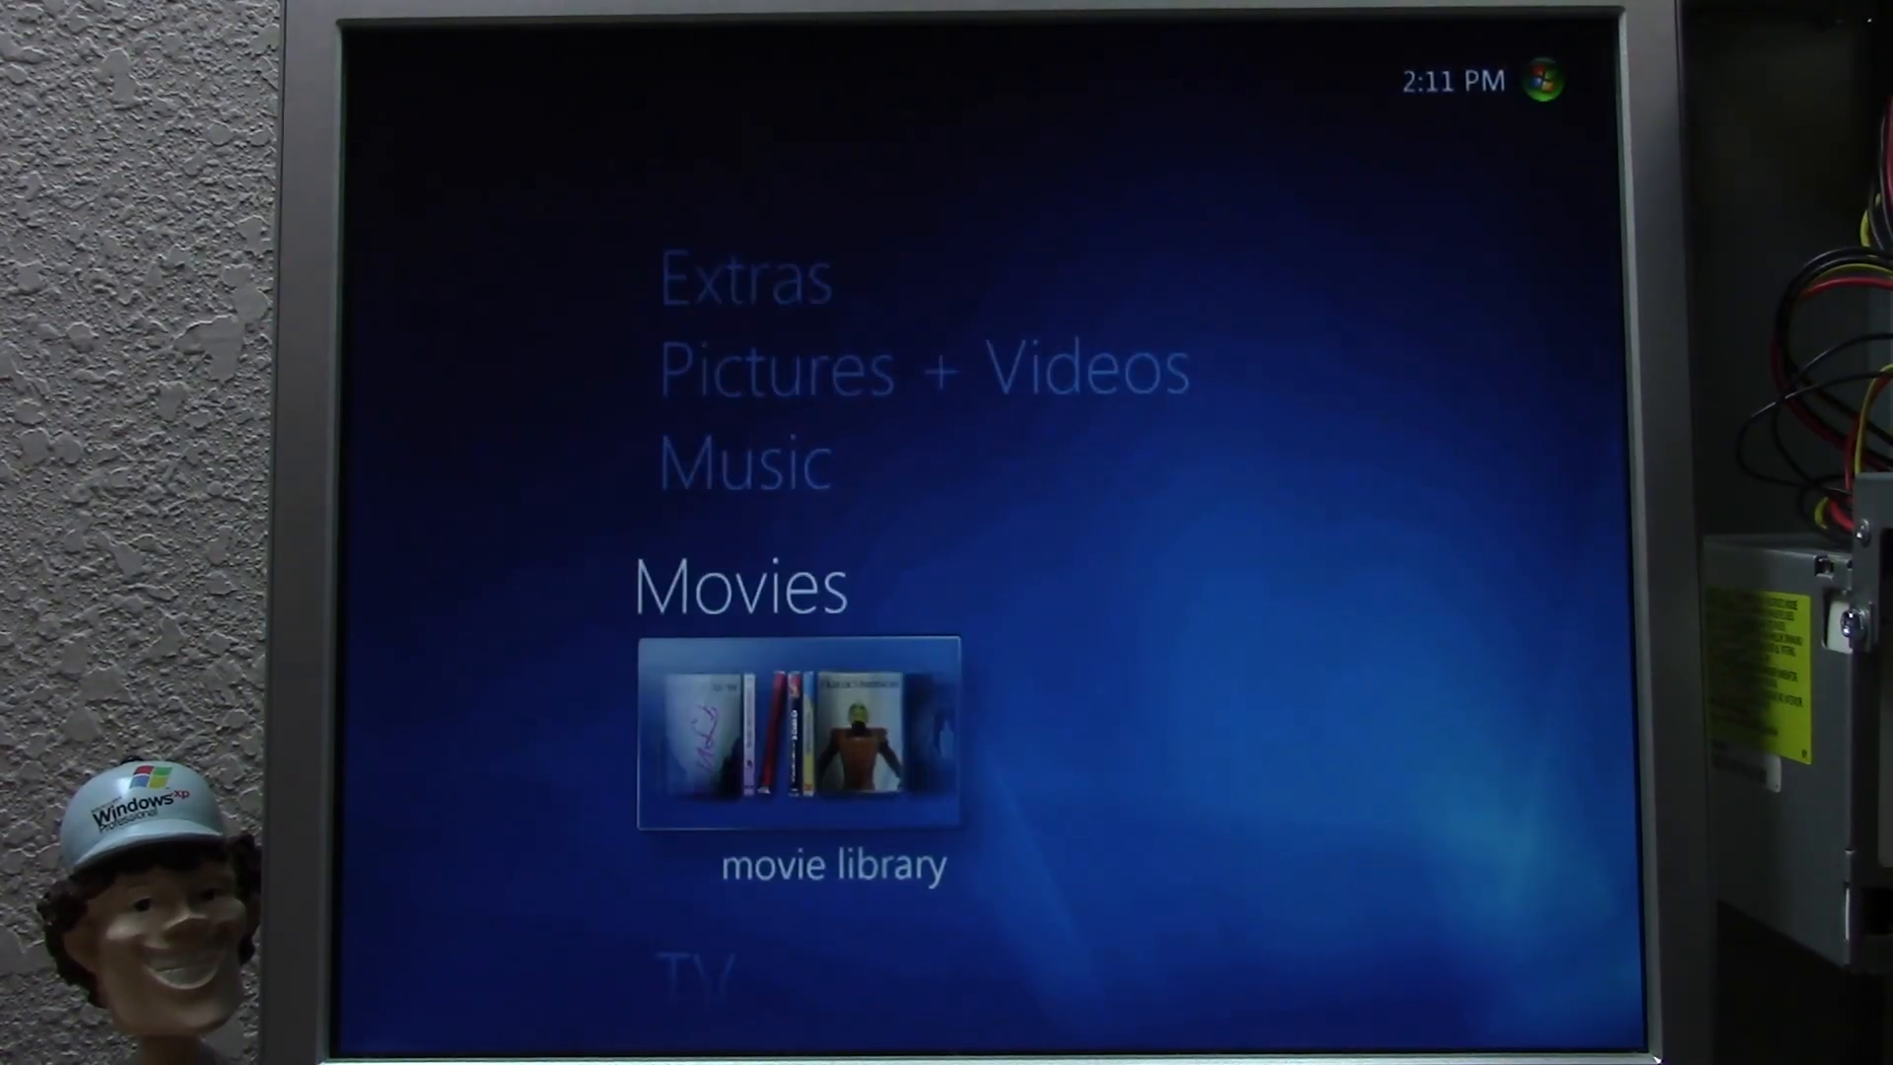
key(Down)
key(Down)
- Step across the Tasks tiles and settle back on burn cd/dvd
key(Right)
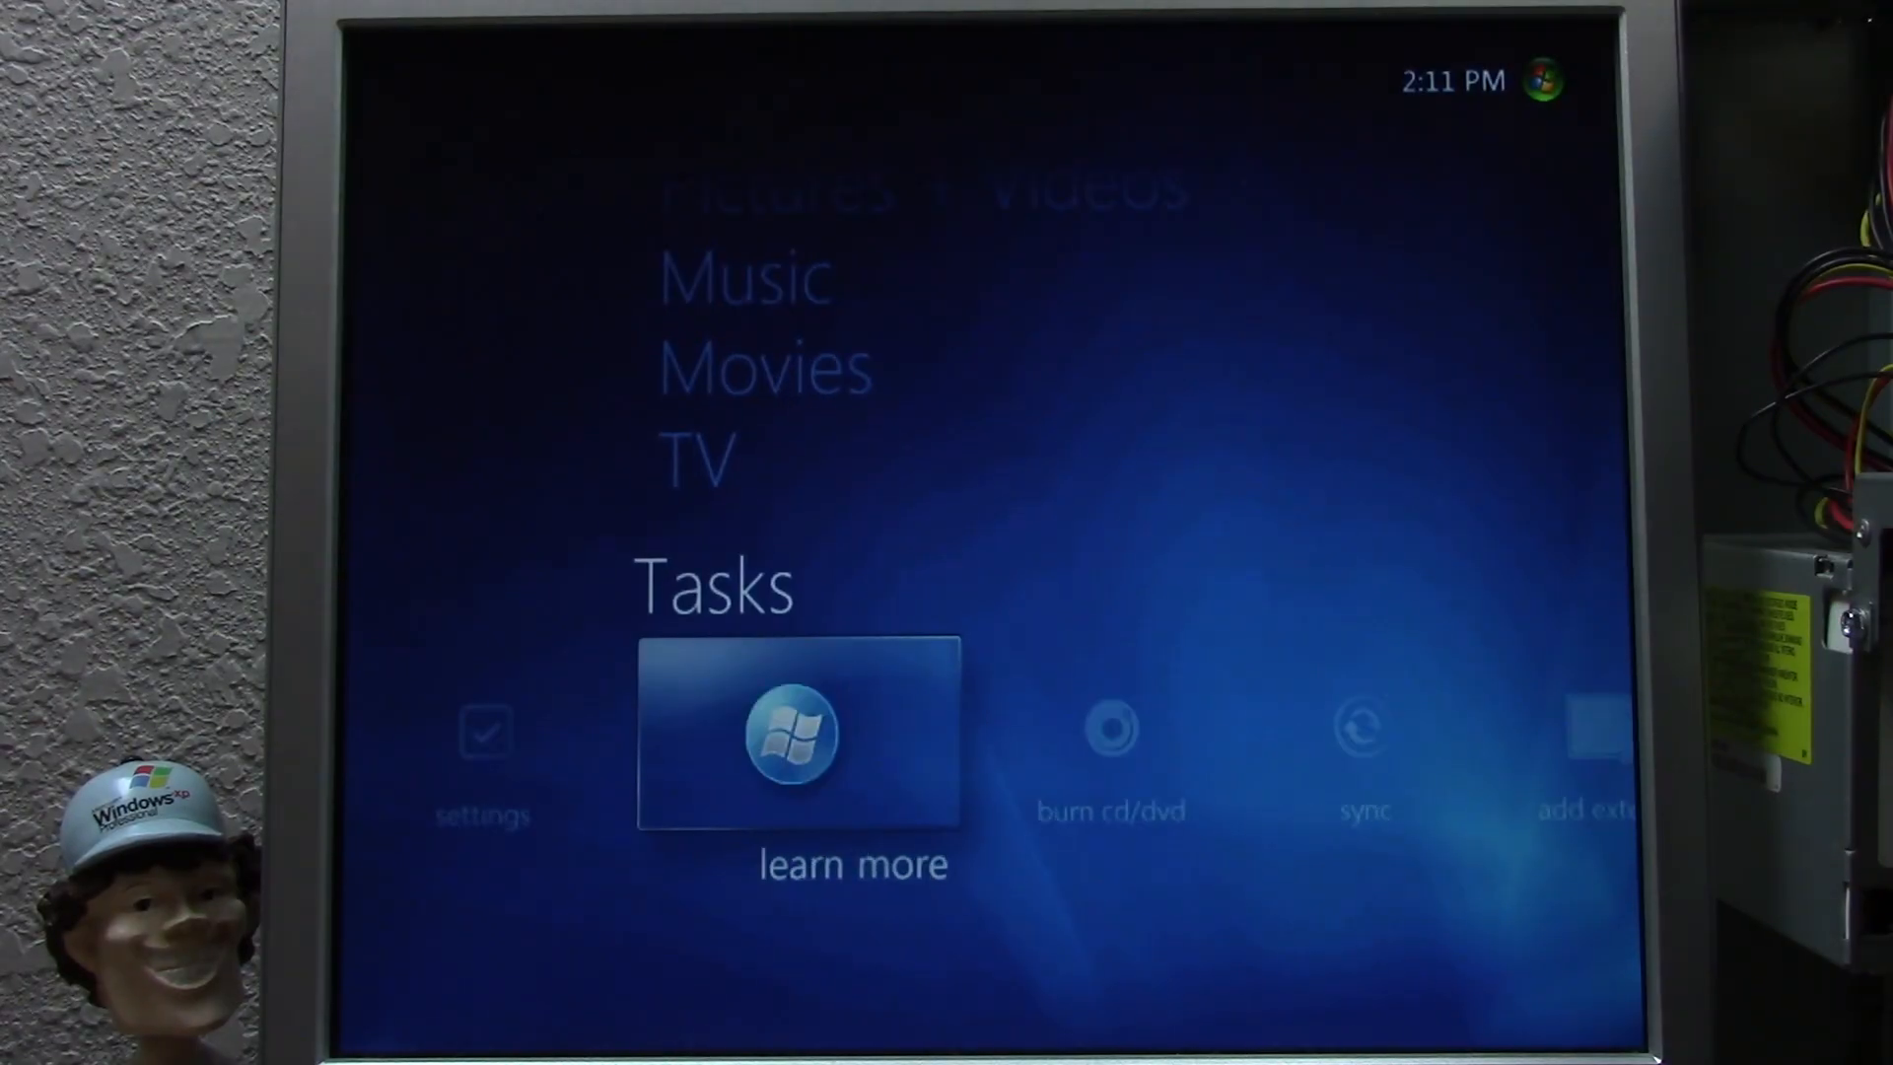
key(Right)
key(Right)
key(Left)
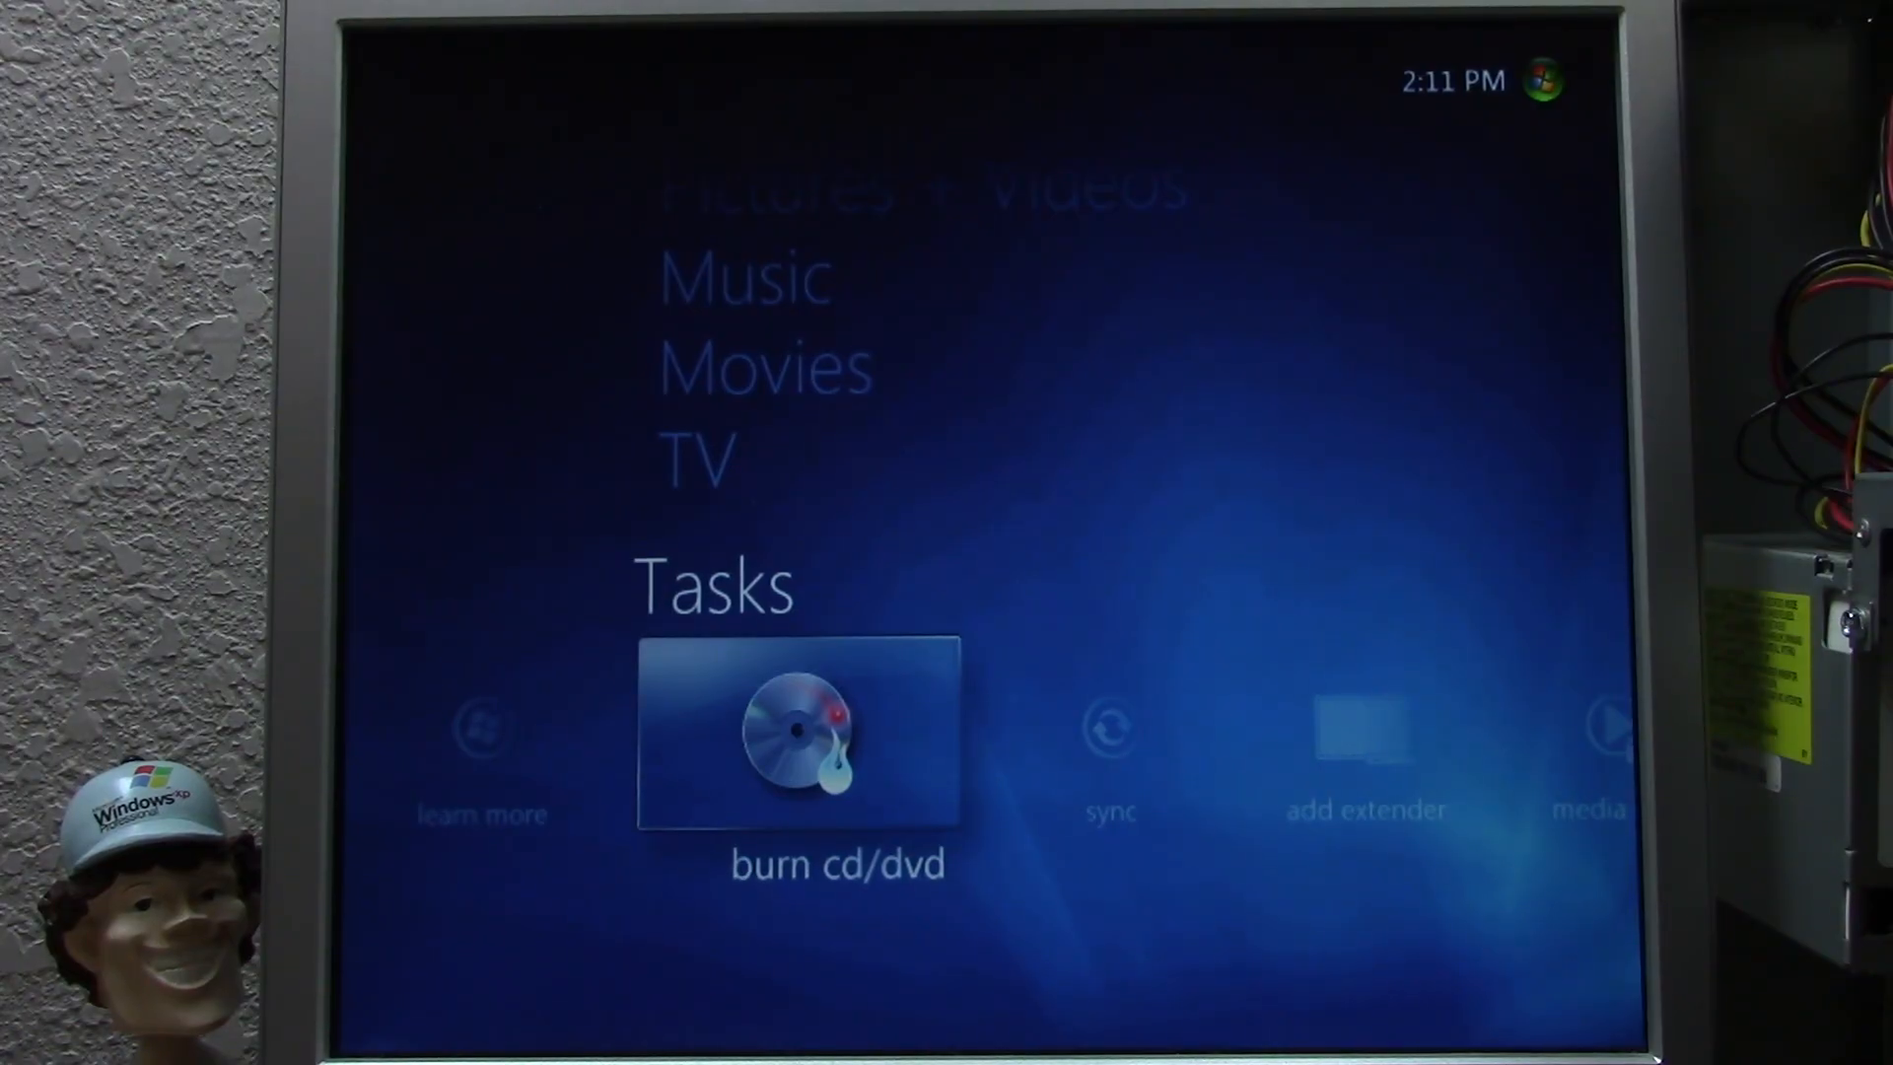
key(Left)
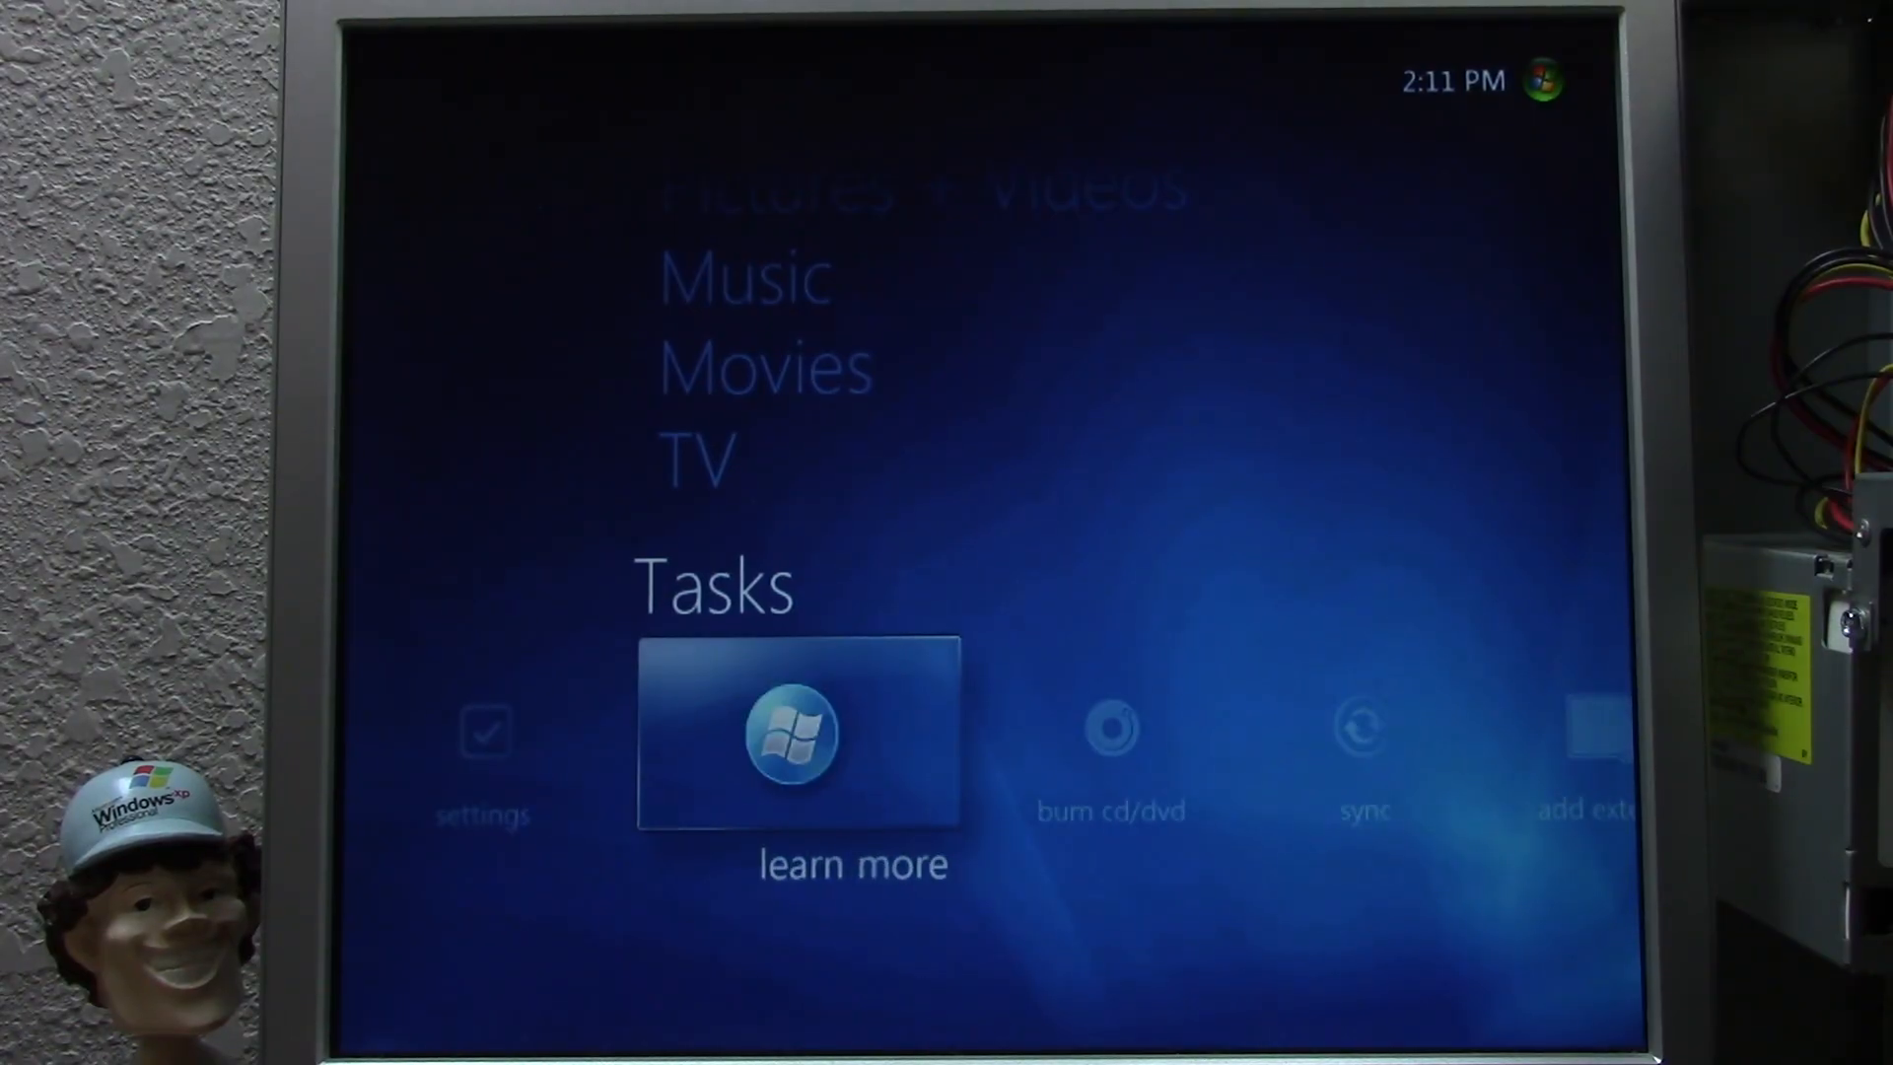
key(Left)
key(Right)
key(Right)
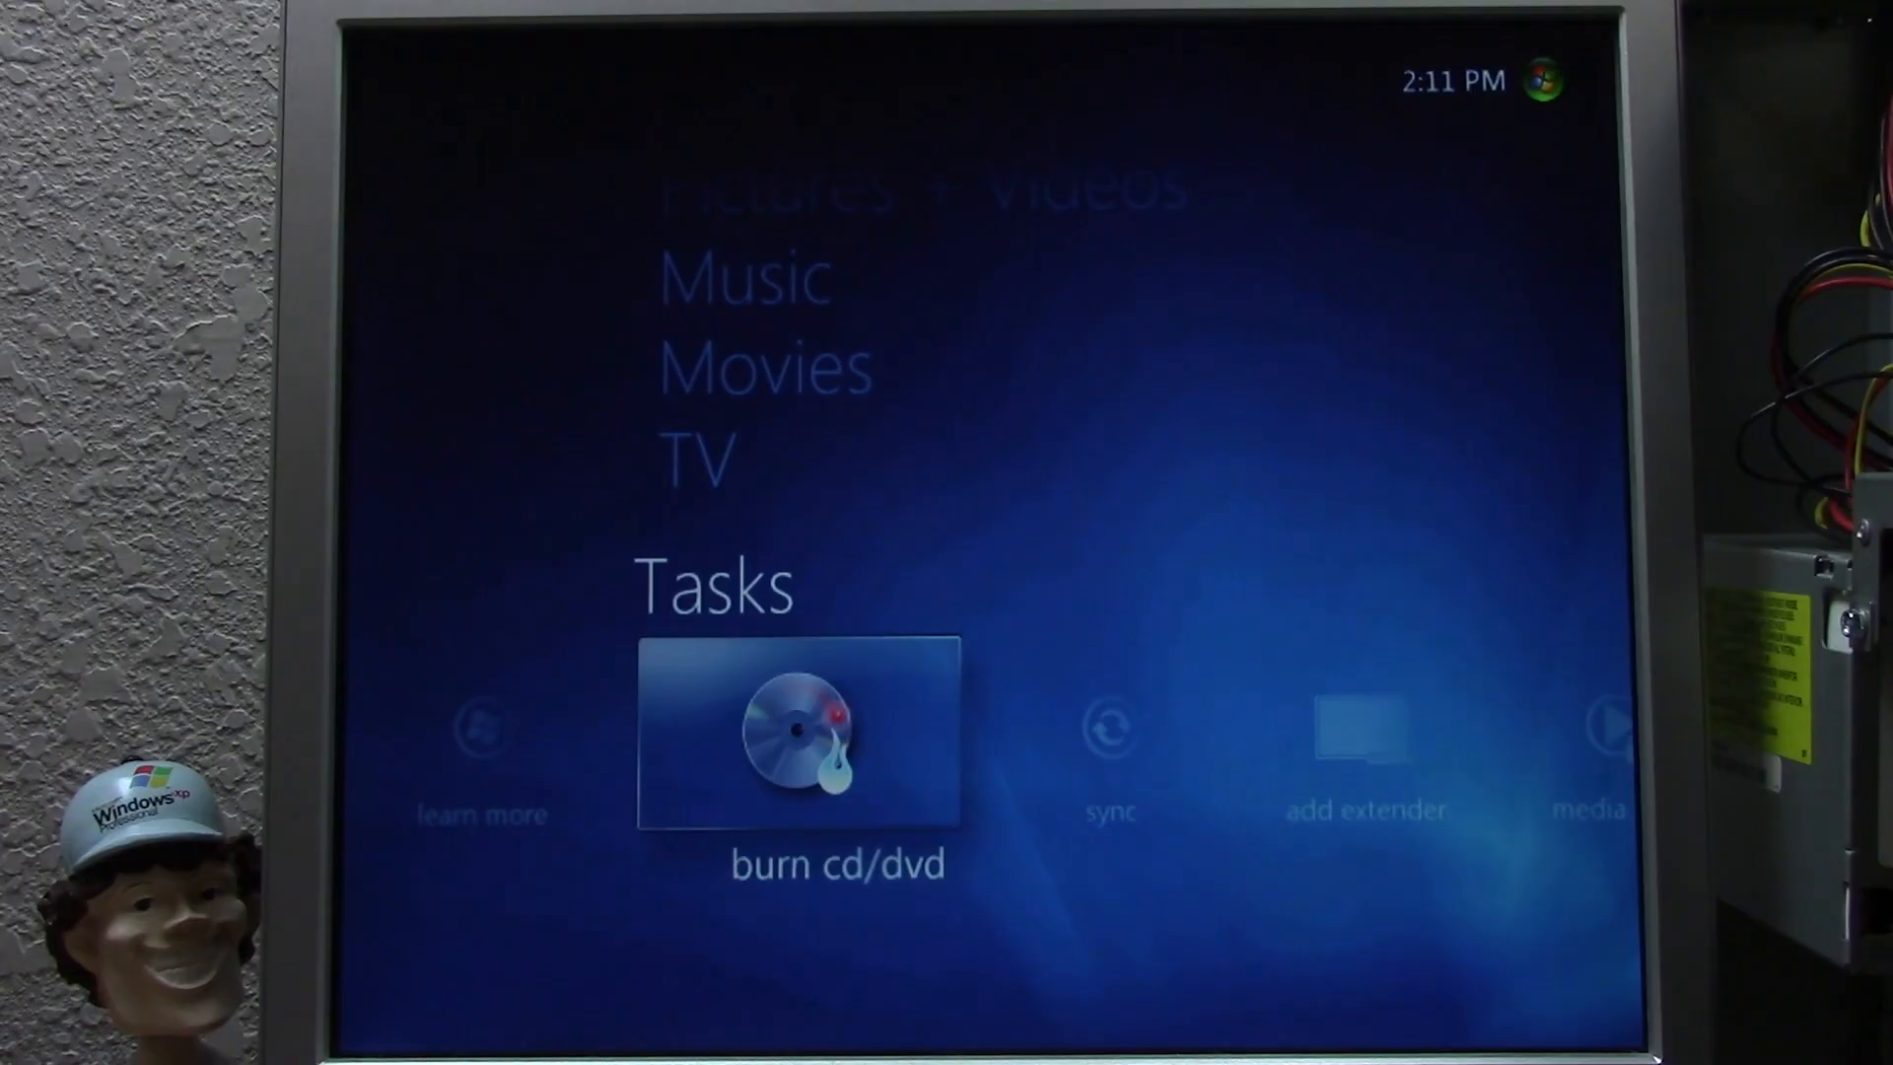